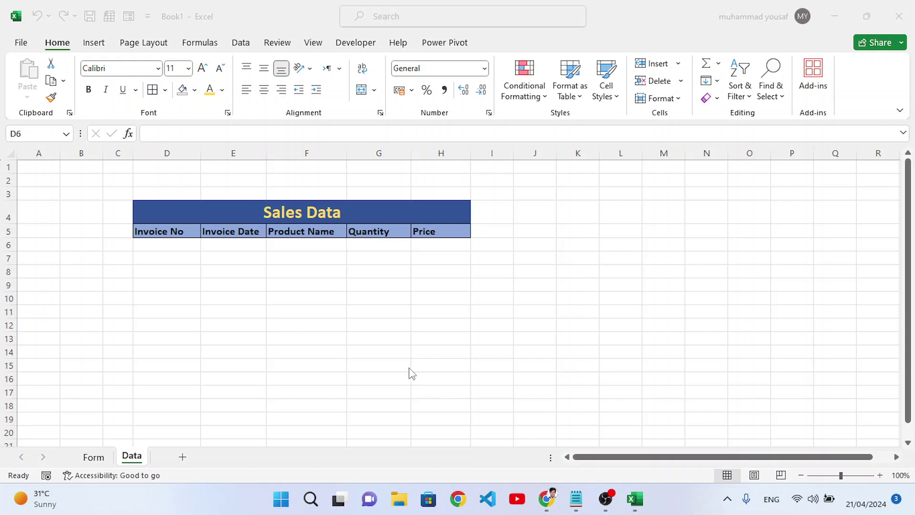
- Try several range selections below the Sales Data headers on the Data sheet
click(295, 329)
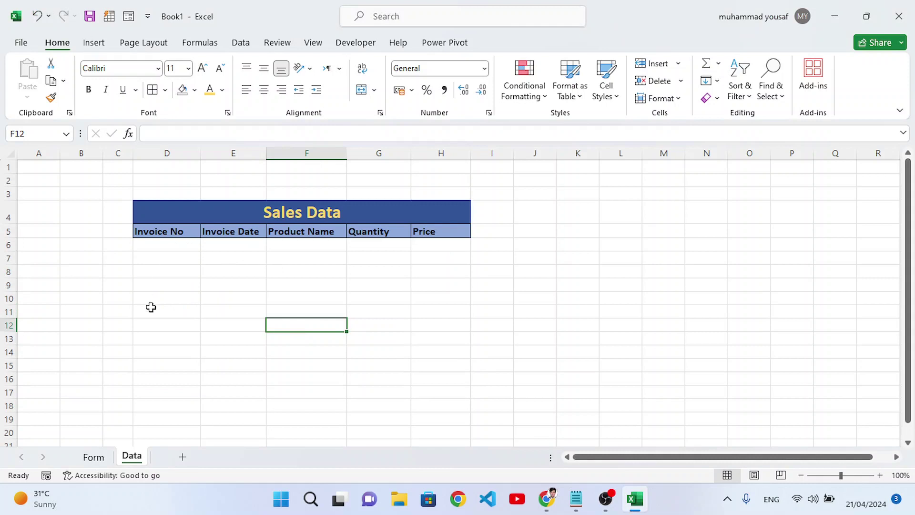
click(94, 457)
click(132, 456)
mouse_move(178, 244)
mouse_down()
mouse_move(400, 327)
mouse_move(423, 384)
mouse_up()
click(349, 329)
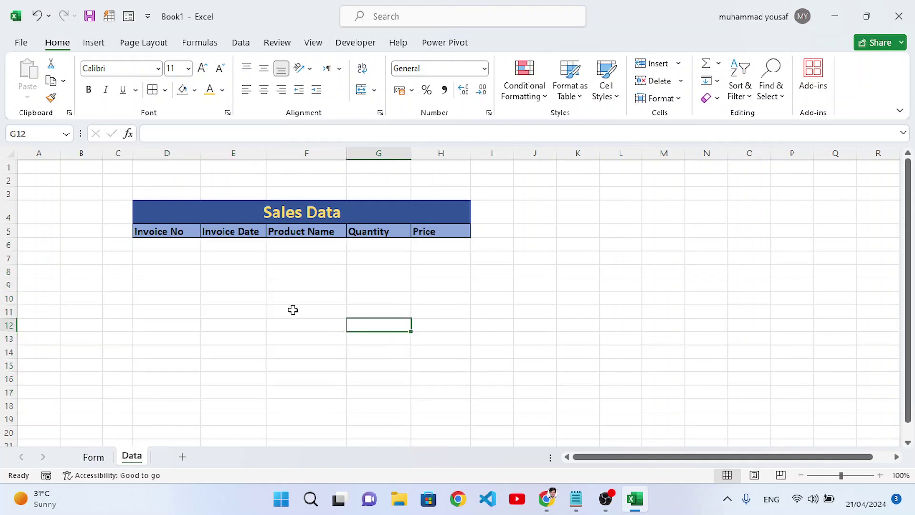
drag(173, 249, 430, 394)
click(345, 355)
drag(160, 247, 442, 414)
click(374, 361)
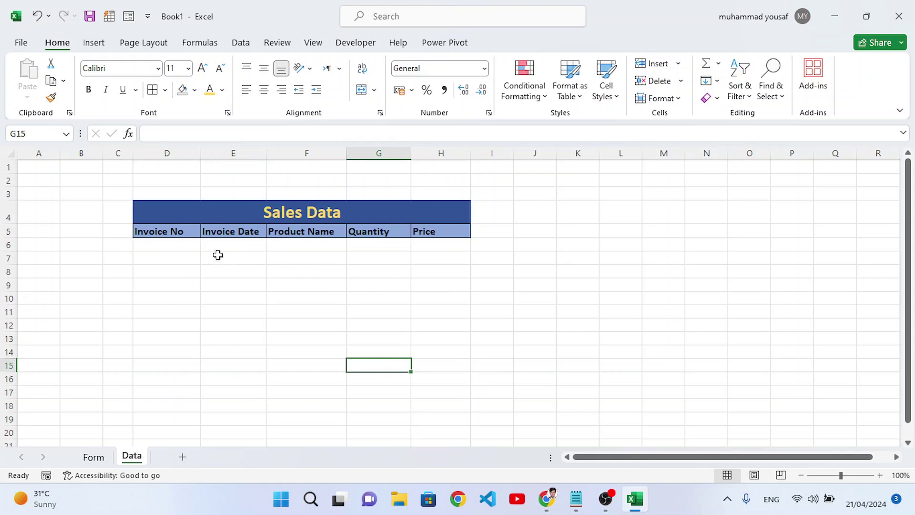
- Test one more Data sheet selection, then settle on the Form sheet
click(92, 455)
click(132, 455)
drag(179, 247, 443, 379)
click(239, 390)
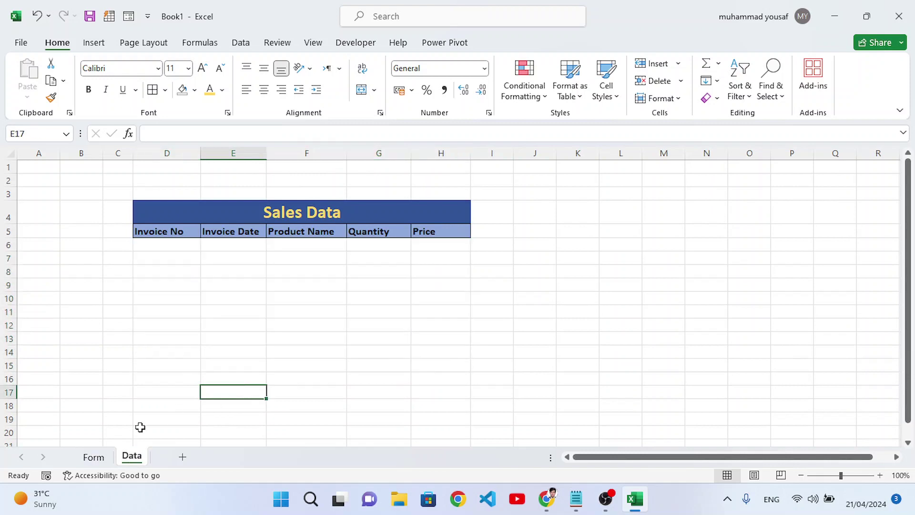
click(91, 457)
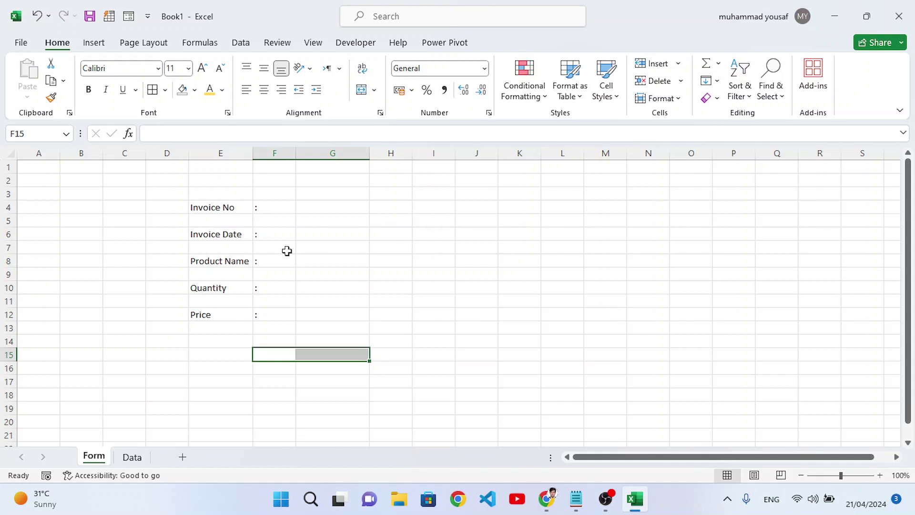
- Make the Invoice No, Invoice Date, Product Name, Quantity and Price labels bold Arial Black; widen column E
click(227, 209)
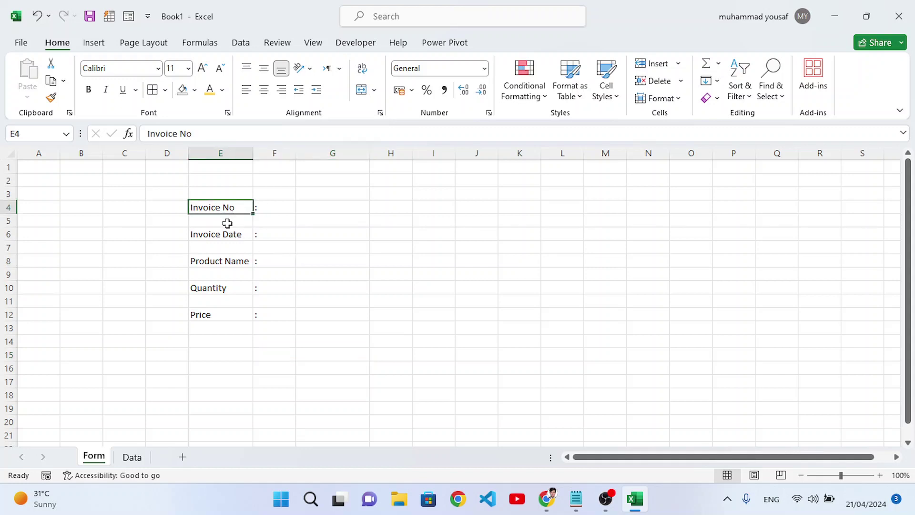
ctrl+click(229, 238)
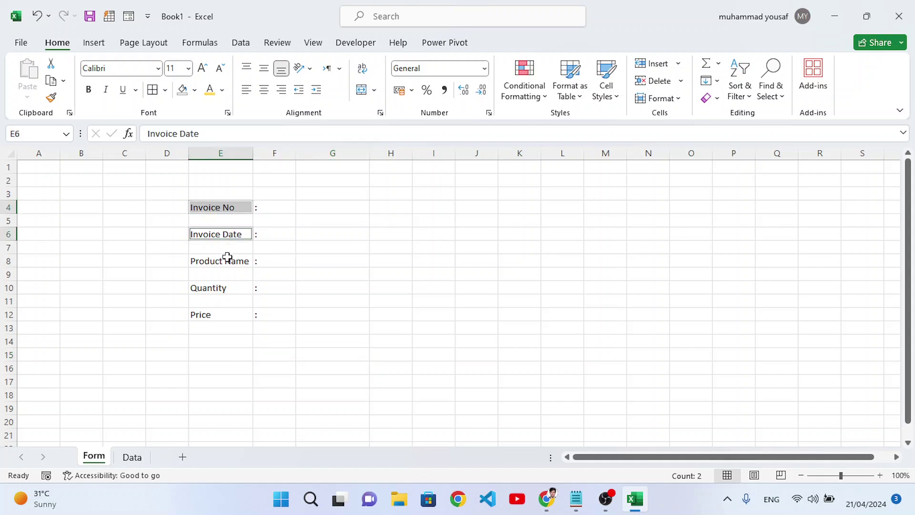
ctrl+click(230, 260)
ctrl+click(218, 297)
ctrl+click(219, 287)
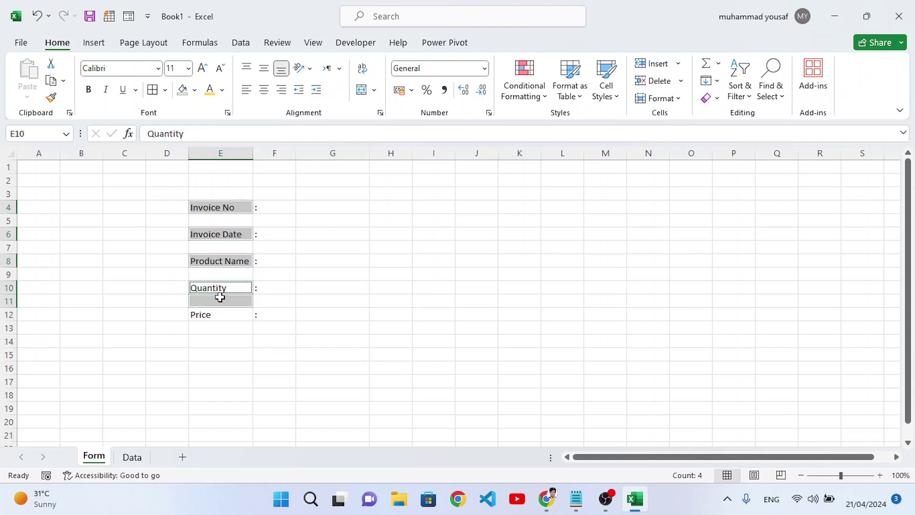
ctrl+click(216, 301)
ctrl+click(205, 315)
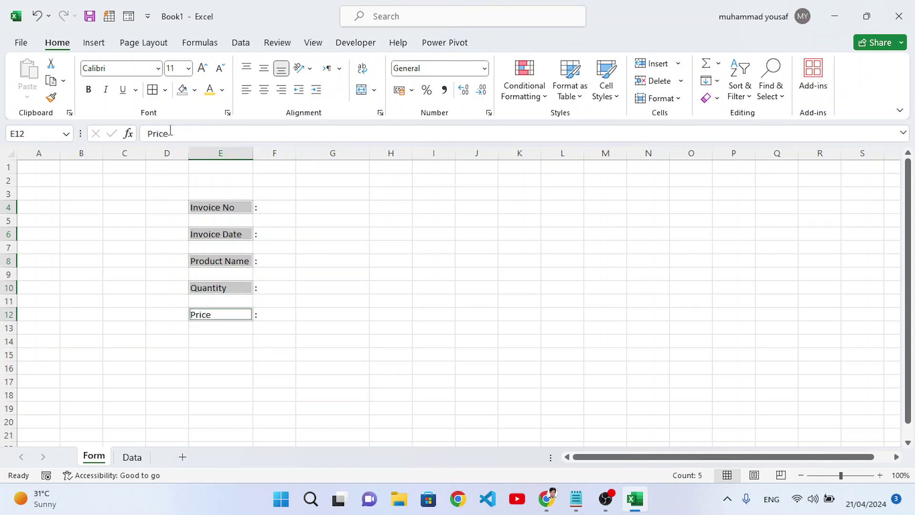
click(88, 90)
click(158, 69)
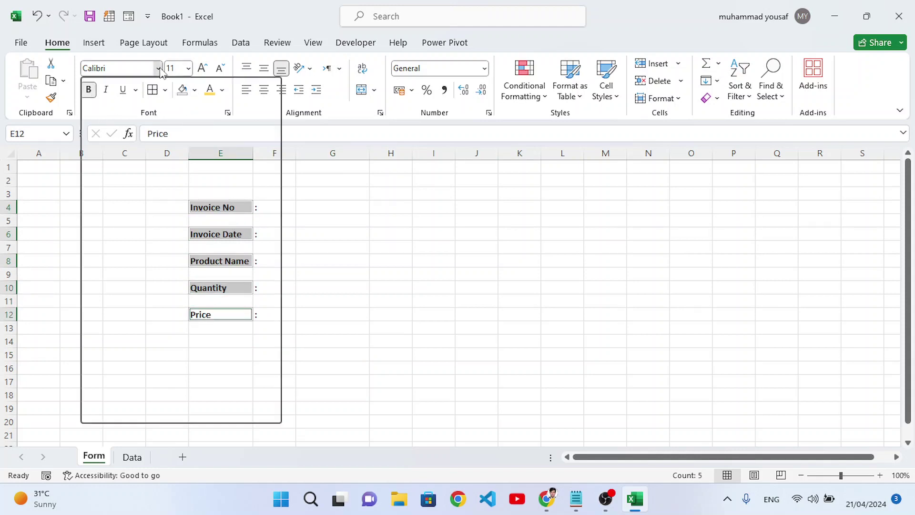
click(136, 295)
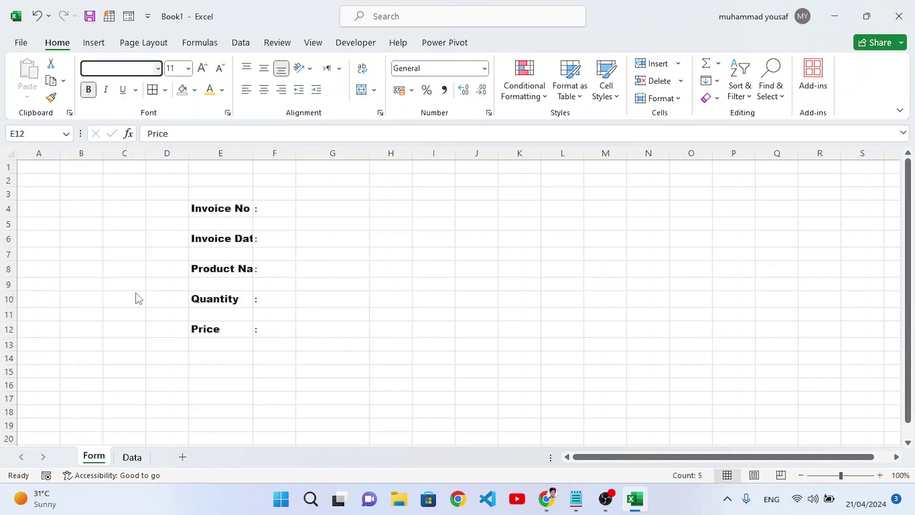
drag(252, 156, 275, 156)
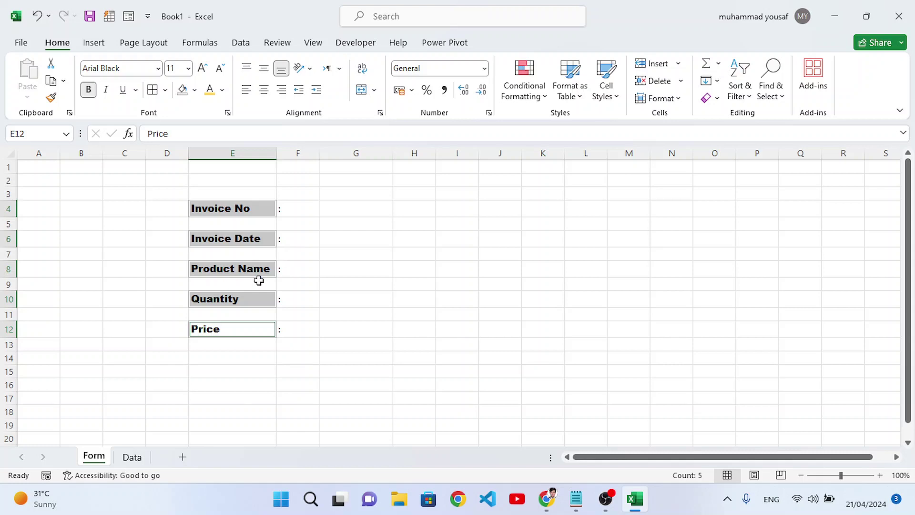
- Narrow column F and make the colons in F4–F12 bold, centred both ways and larger
click(296, 215)
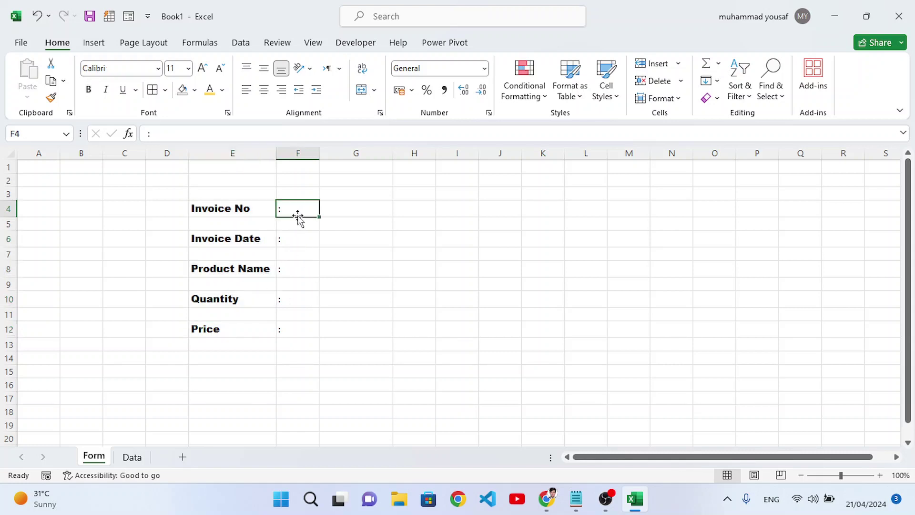
drag(318, 153, 290, 159)
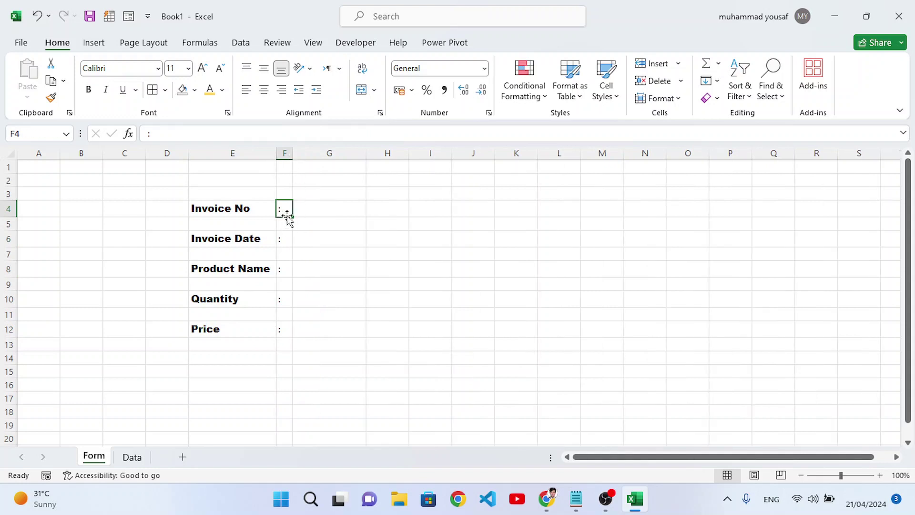
ctrl+click(286, 240)
ctrl+click(286, 270)
ctrl+click(286, 298)
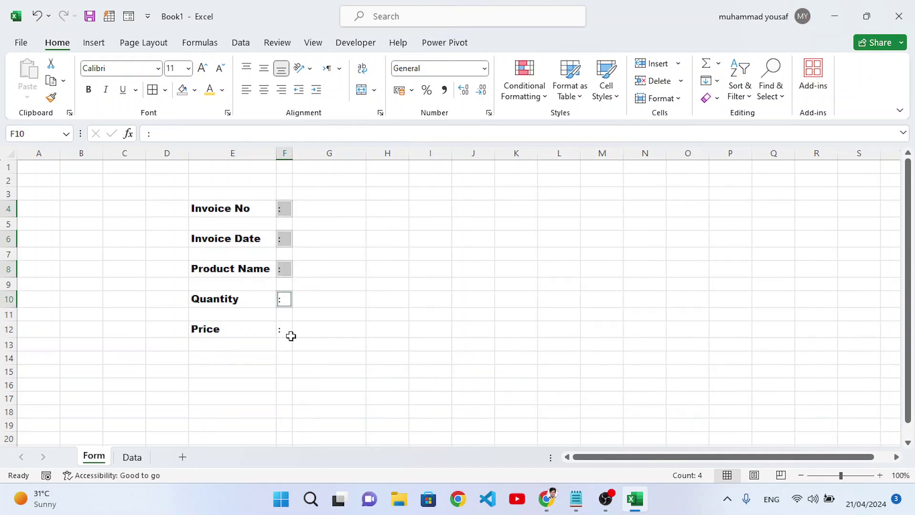
ctrl+click(286, 329)
click(88, 89)
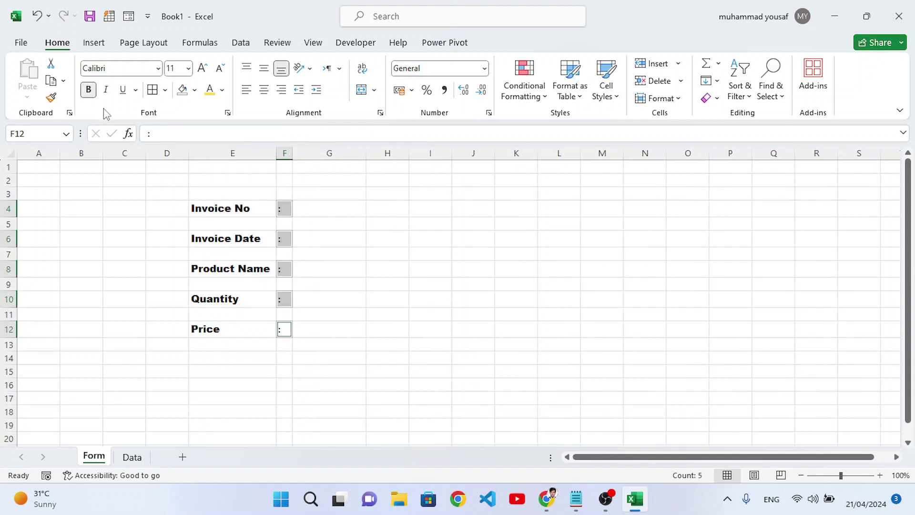
click(265, 90)
click(263, 68)
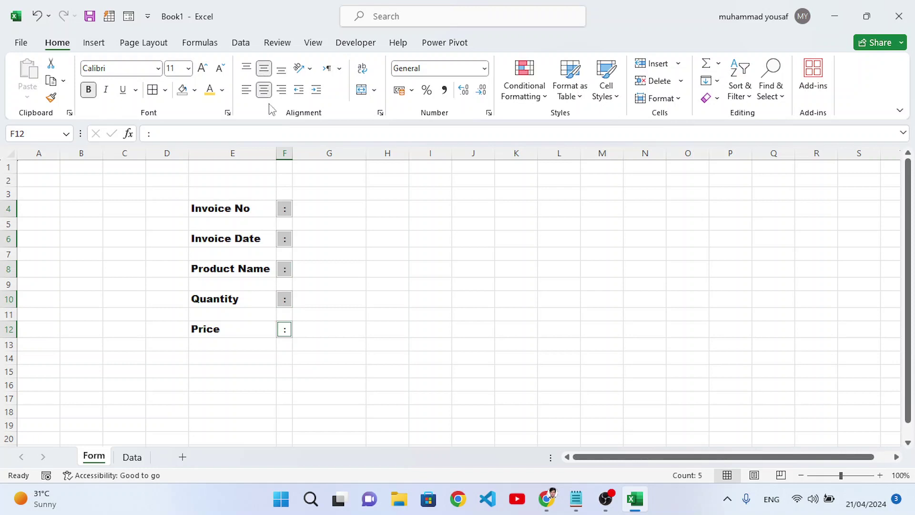
click(204, 69)
- Widen column G and make the entry cells G4, G6, G8, G10, G12 bold
click(327, 205)
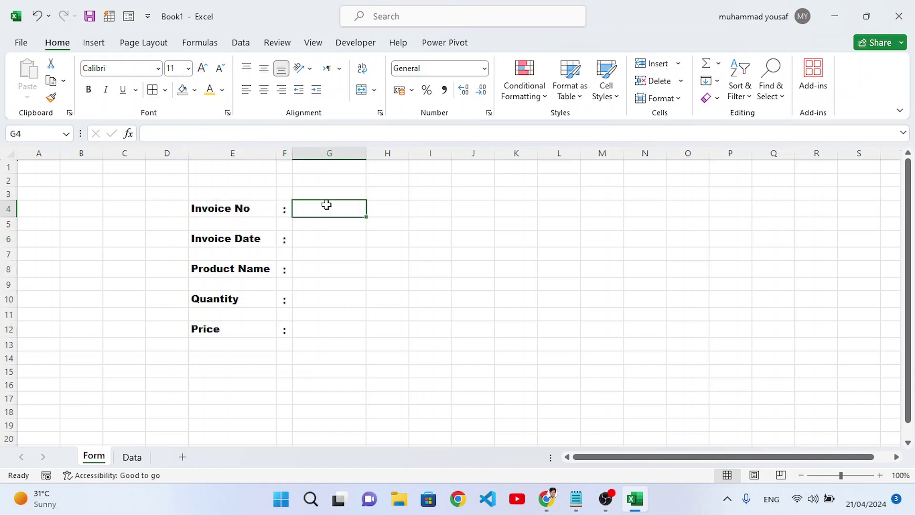
drag(366, 153, 385, 153)
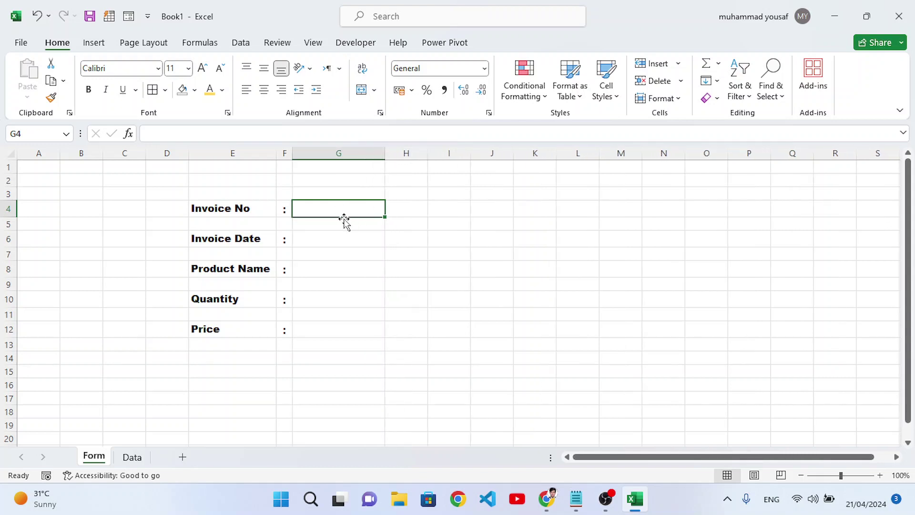
click(343, 242)
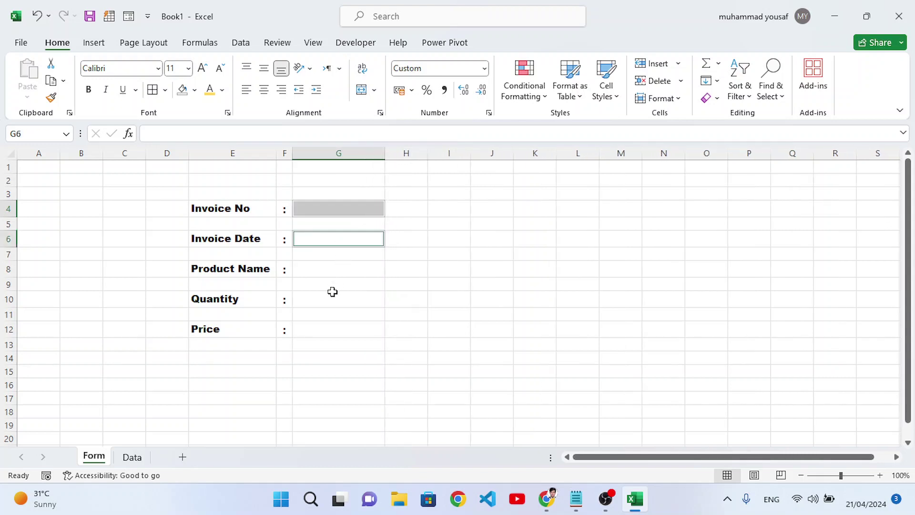
click(327, 270)
click(324, 303)
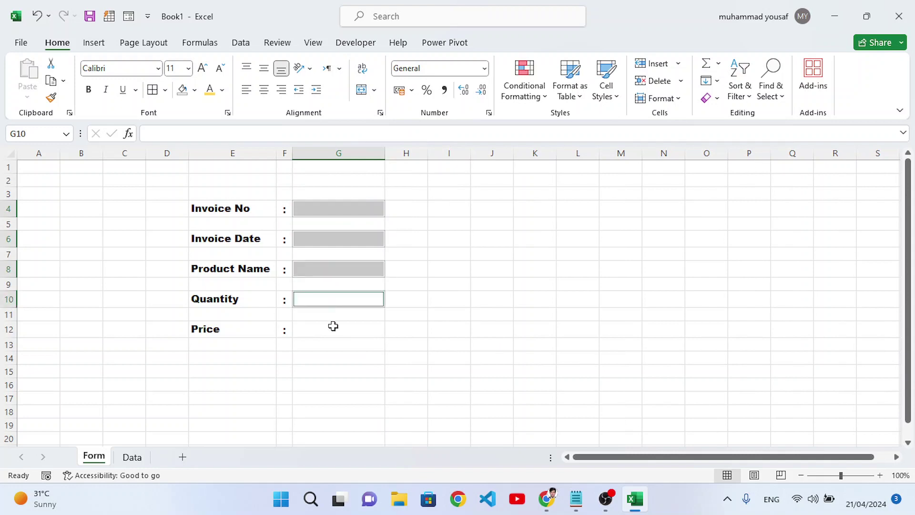
click(335, 335)
key(ctrl+b)
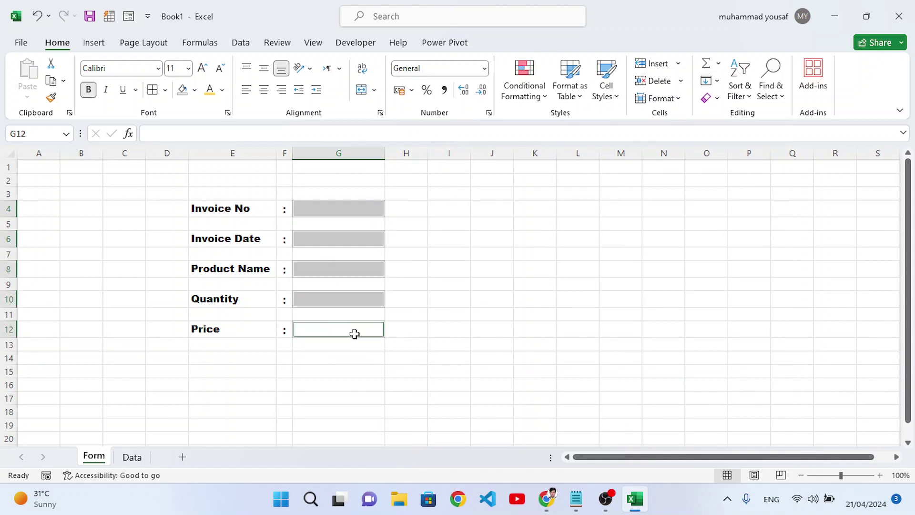
click(354, 334)
click(249, 363)
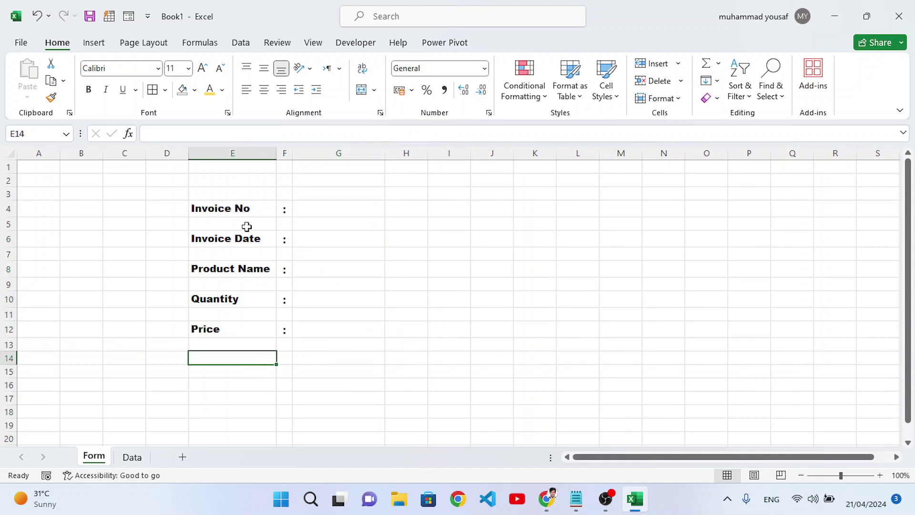
- Apply All Borders to the rows E4:G4, E6:G6, E8:G8, E10:G10 and E12:G12
drag(225, 208, 327, 213)
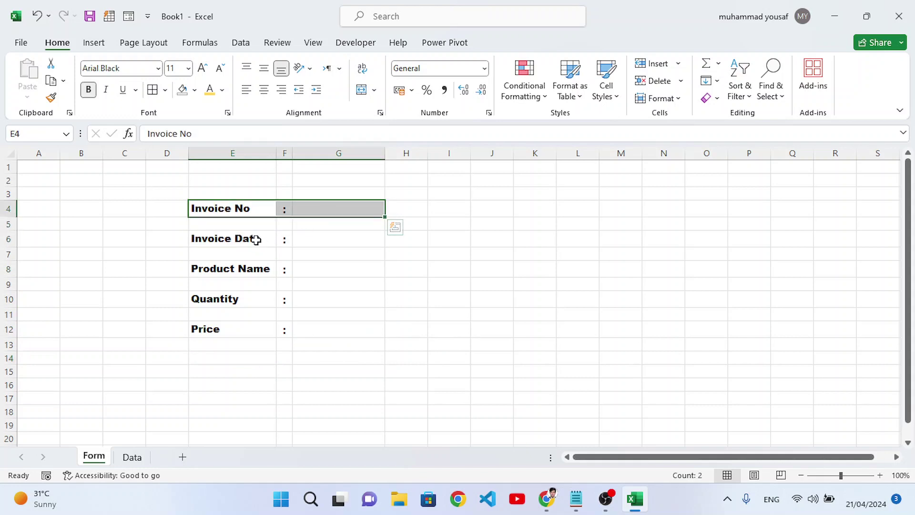
ctrl+drag(255, 238, 333, 235)
ctrl+drag(235, 276, 315, 268)
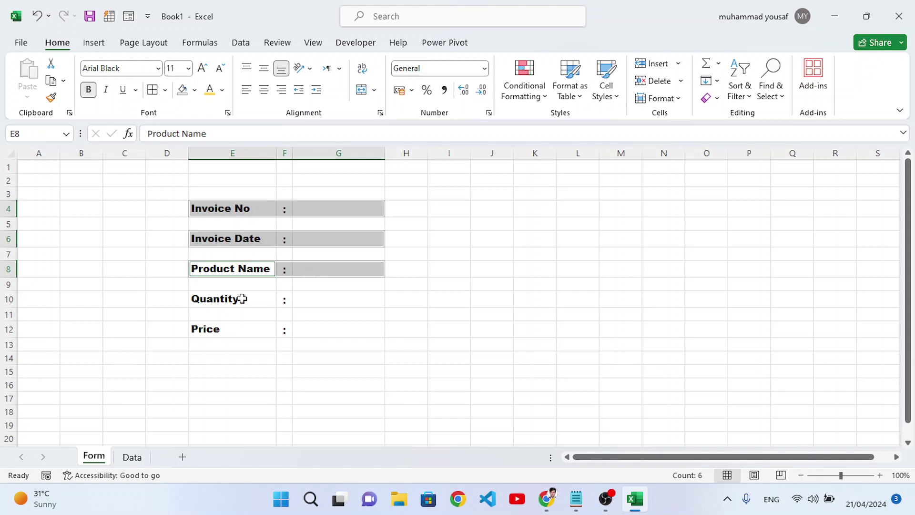
ctrl+drag(241, 298, 333, 300)
ctrl+drag(207, 329, 321, 329)
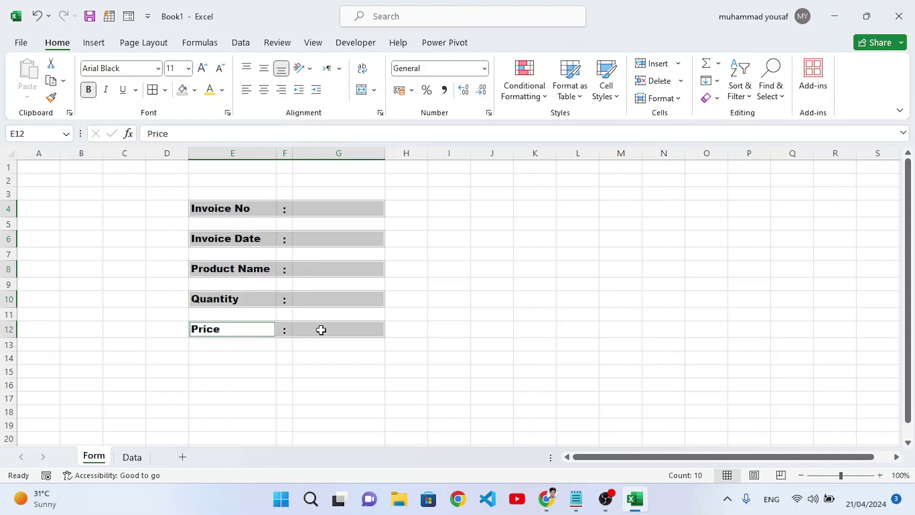
click(153, 89)
click(337, 329)
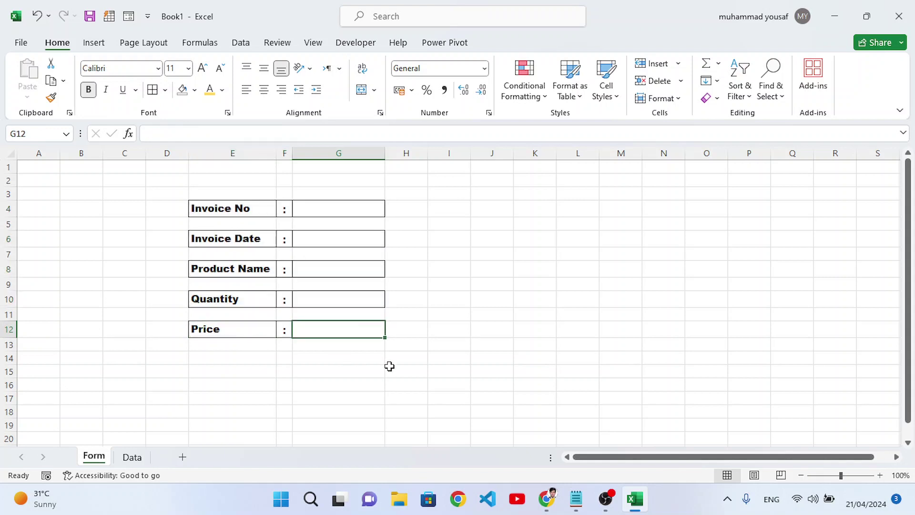
click(328, 367)
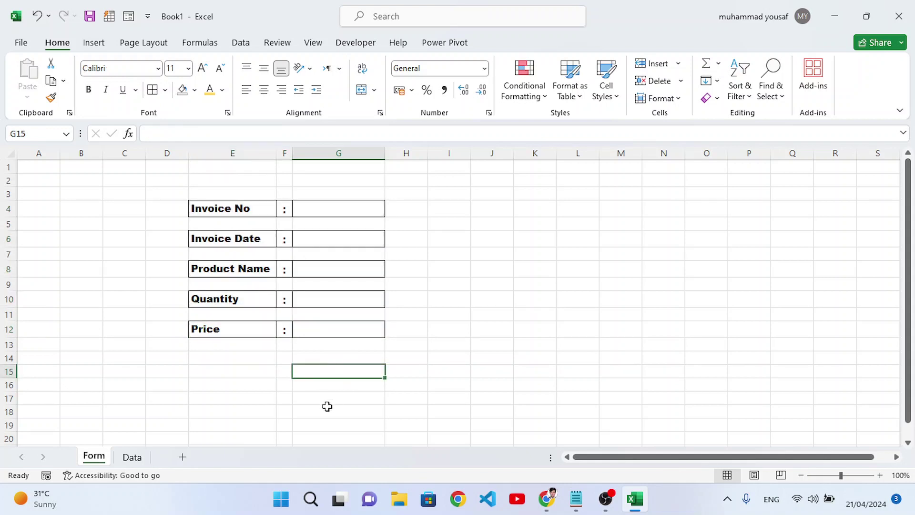
- Draw a rectangle shape below the Price field and label it Save
click(94, 43)
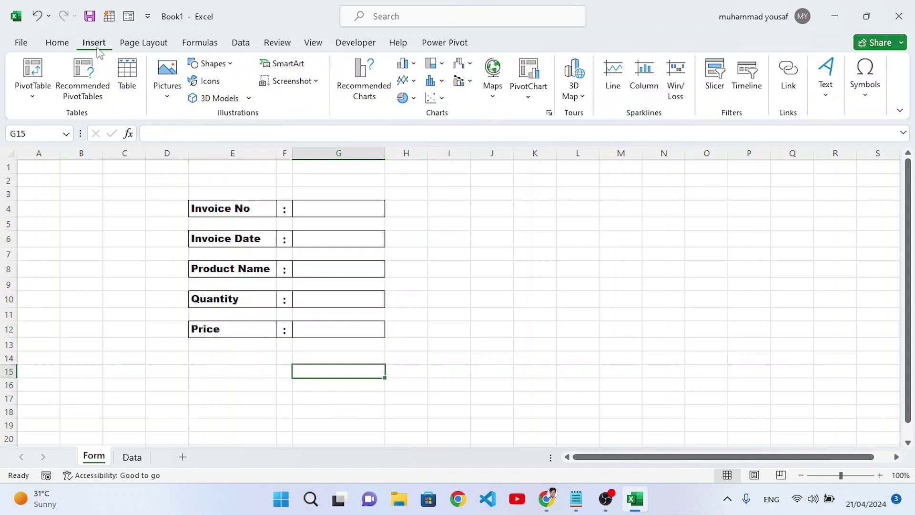
click(210, 63)
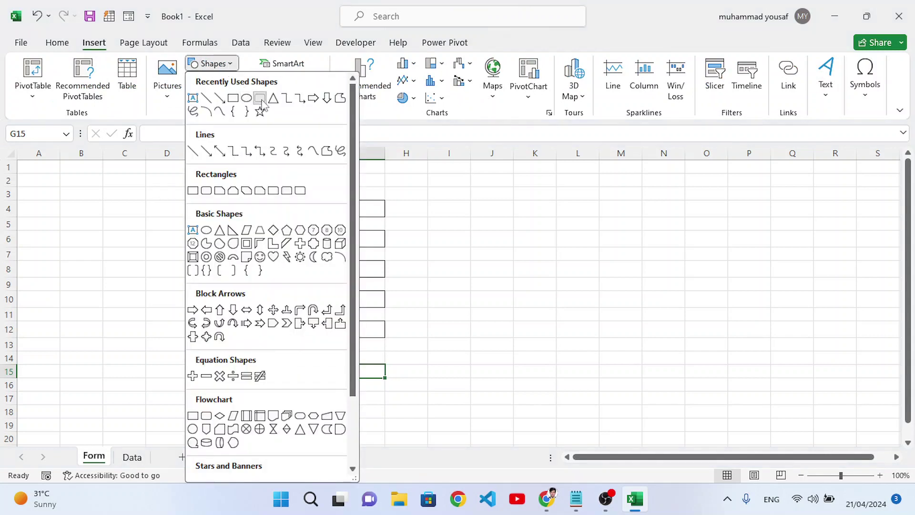
click(262, 101)
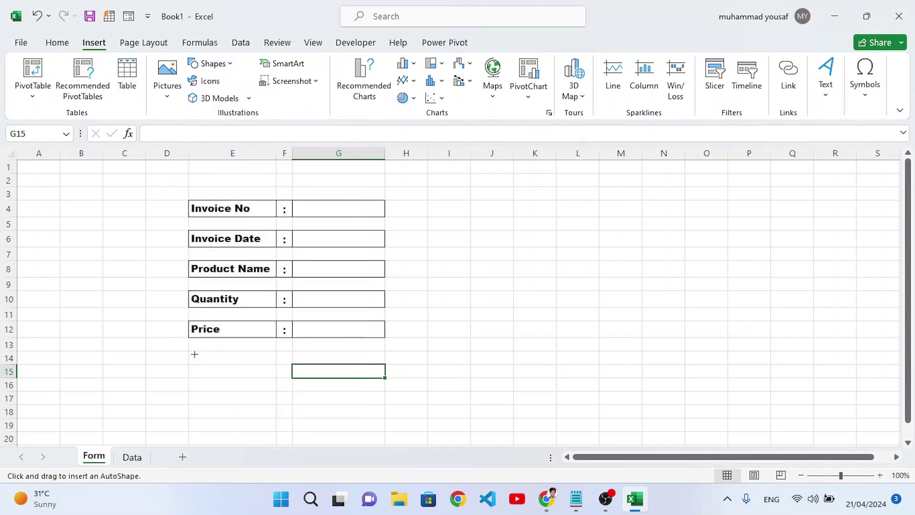
drag(190, 354, 276, 374)
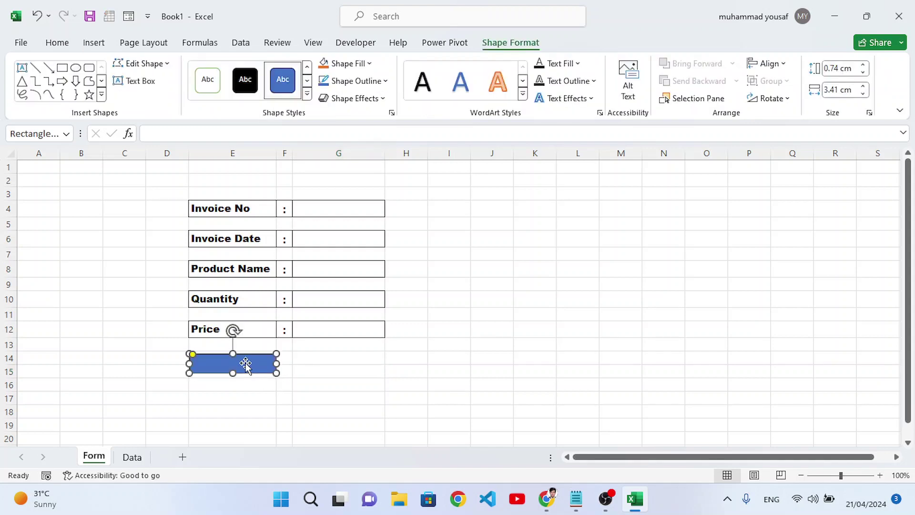
text(Save)
- Give the Save button a green shape style
click(307, 95)
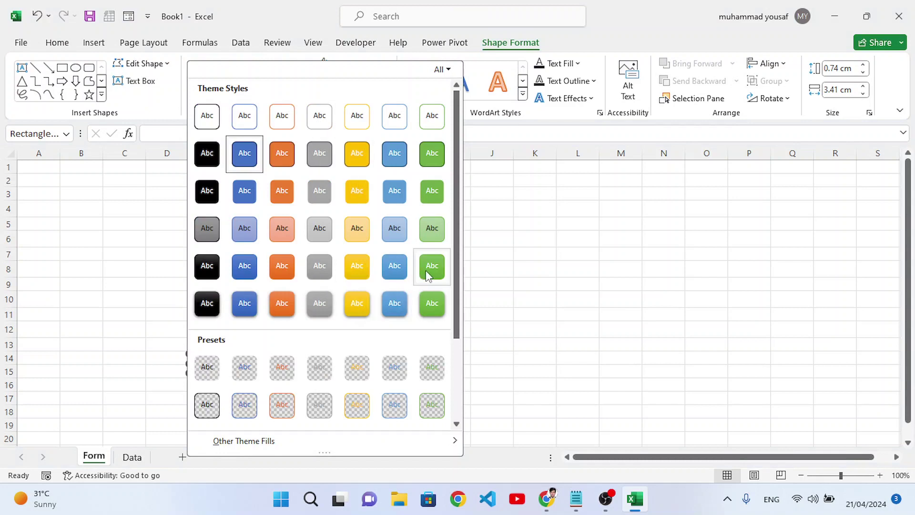
click(432, 153)
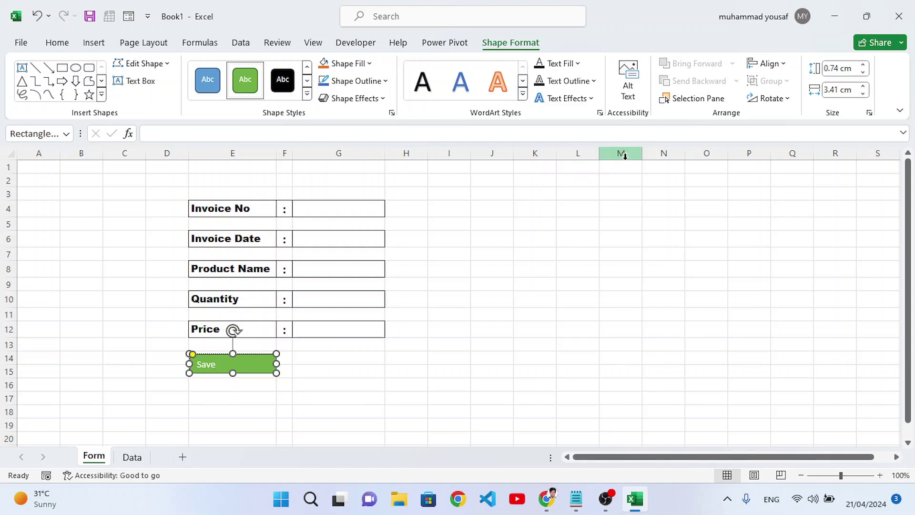
click(522, 94)
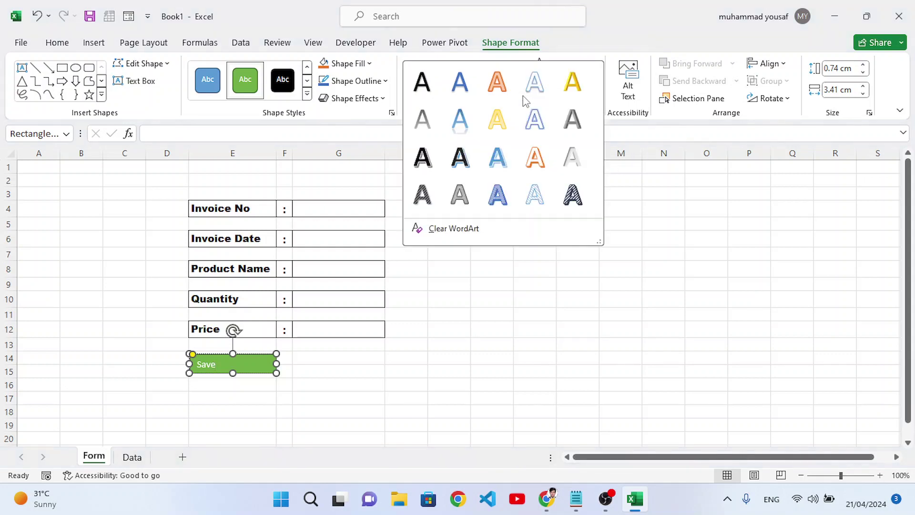
key(Escape)
click(334, 376)
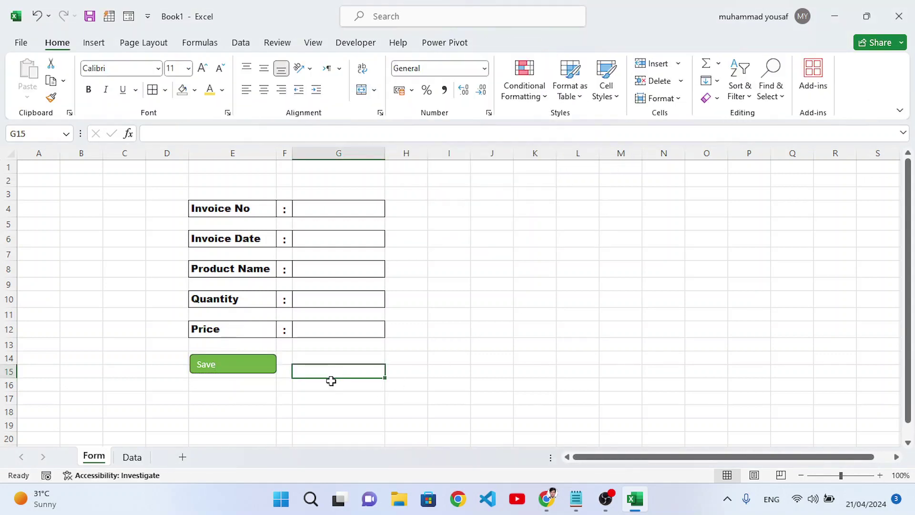
click(252, 365)
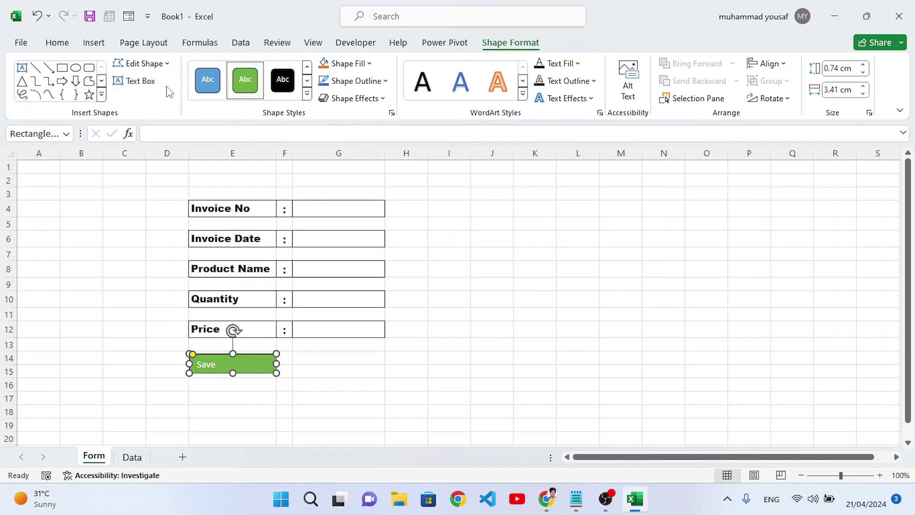
- Centre the Save text horizontally and vertically, and make it bold at 16 pt
click(57, 44)
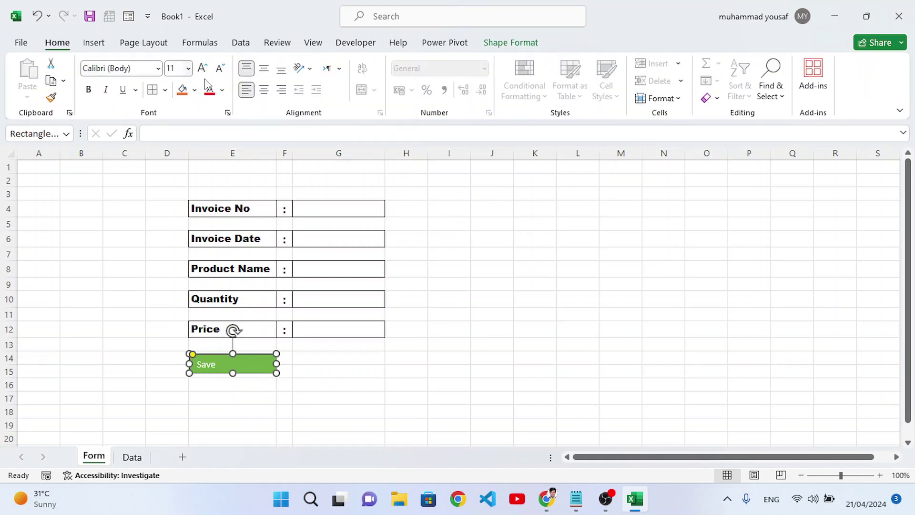
click(263, 90)
click(263, 69)
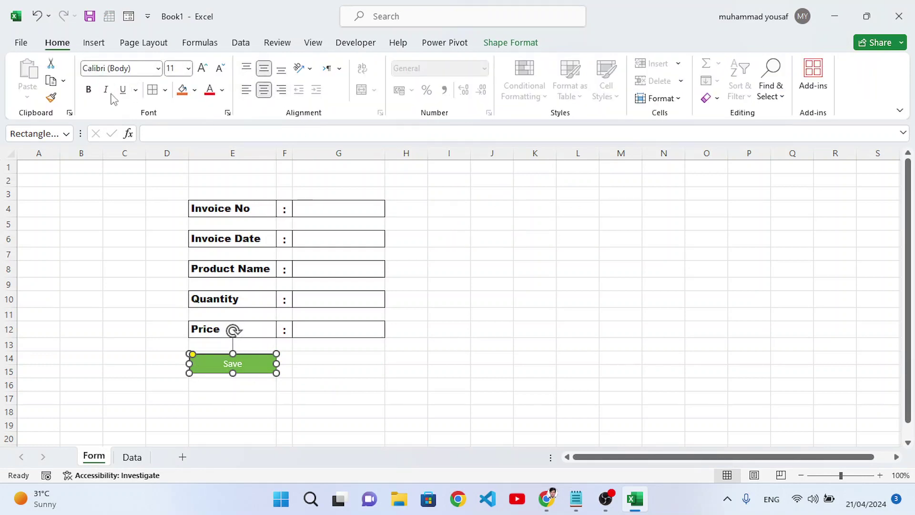
click(202, 69)
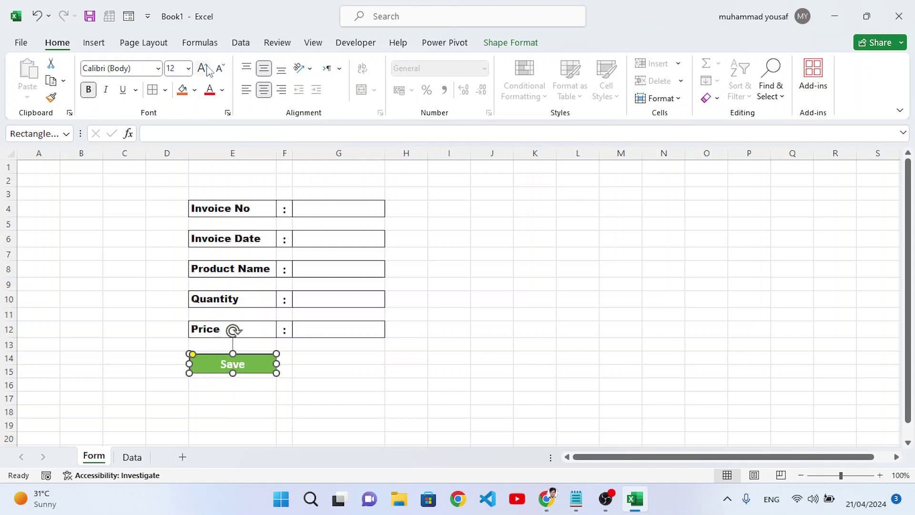
click(202, 68)
click(202, 68)
click(331, 370)
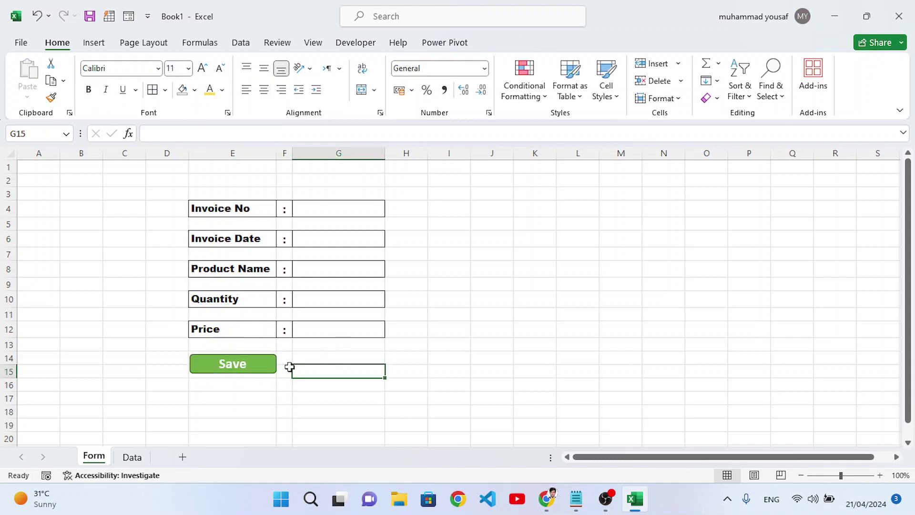
click(247, 368)
- Duplicate the Save button, place the copy to its right, and relabel it Clear
key(ctrl+c)
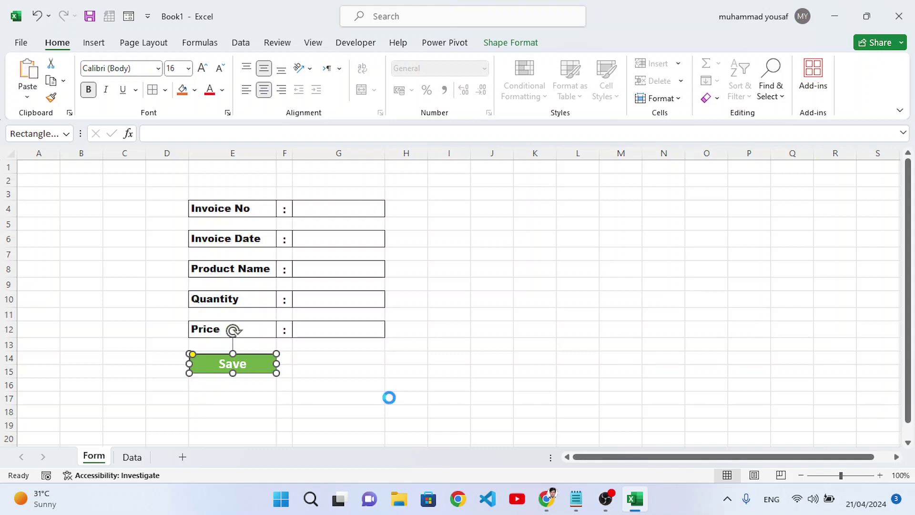
key(ctrl+v)
drag(271, 373, 363, 364)
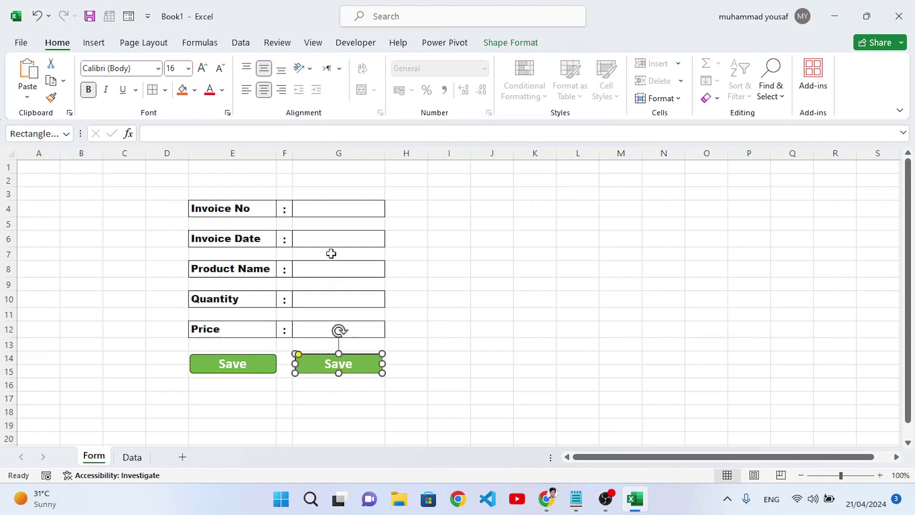
double_click(350, 365)
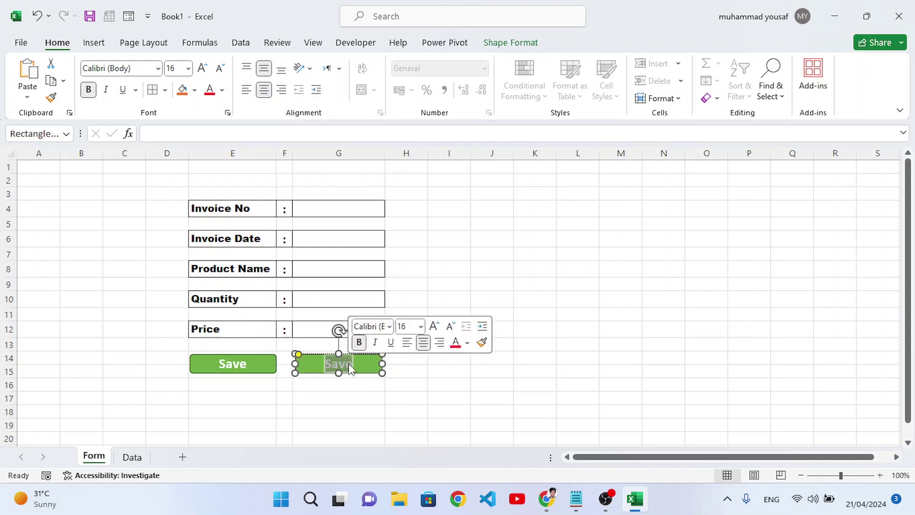
text(Clear)
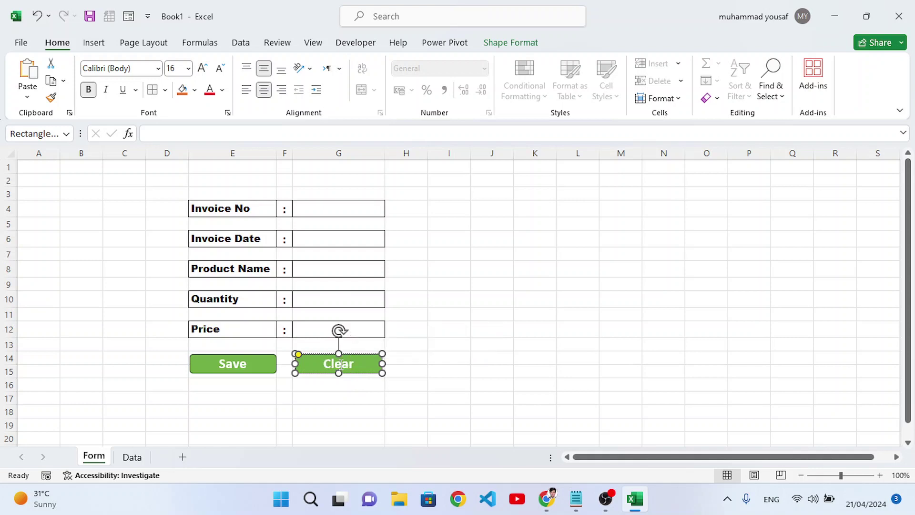
click(389, 371)
click(358, 367)
- Give the Clear button a yellow shape style
click(503, 45)
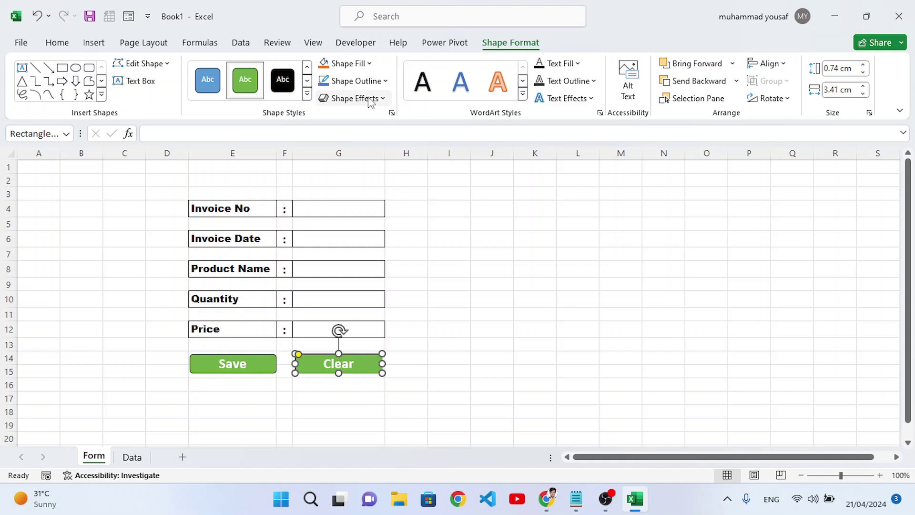
click(310, 98)
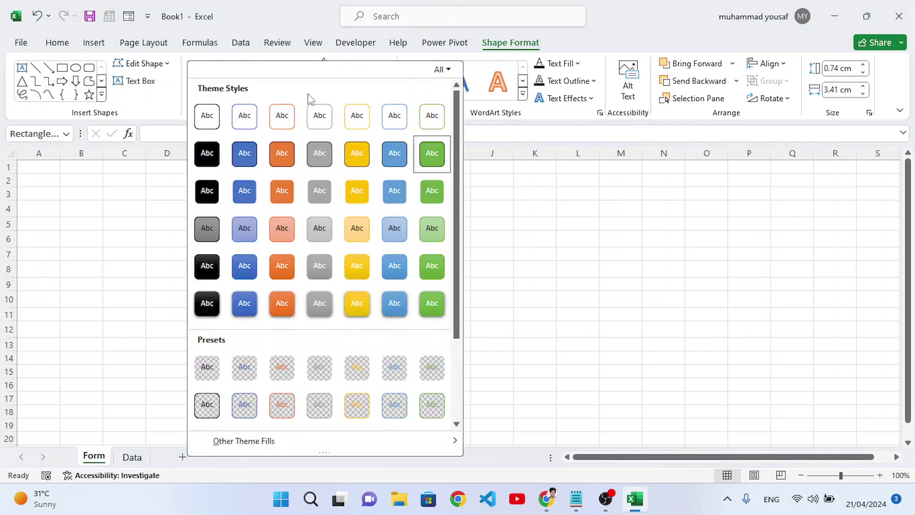
click(352, 153)
click(443, 375)
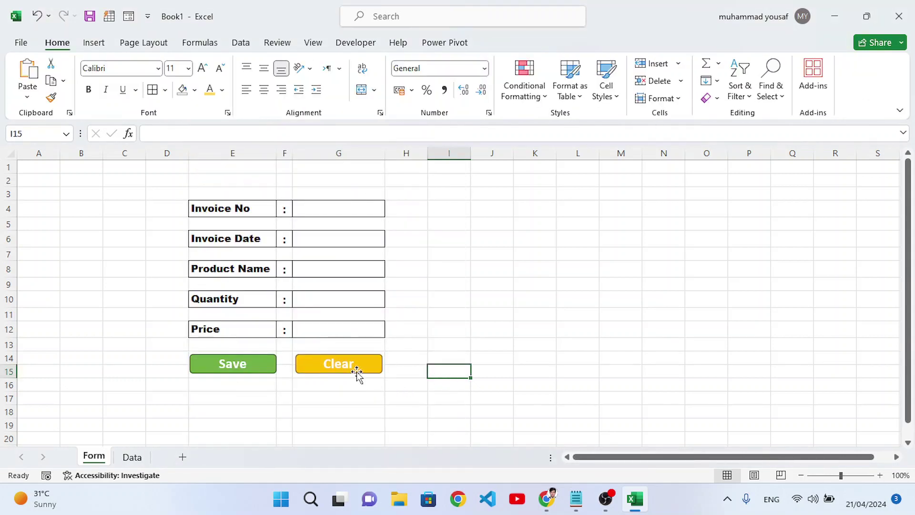
click(348, 361)
- Set the Clear button's text colour to black
double_click(347, 363)
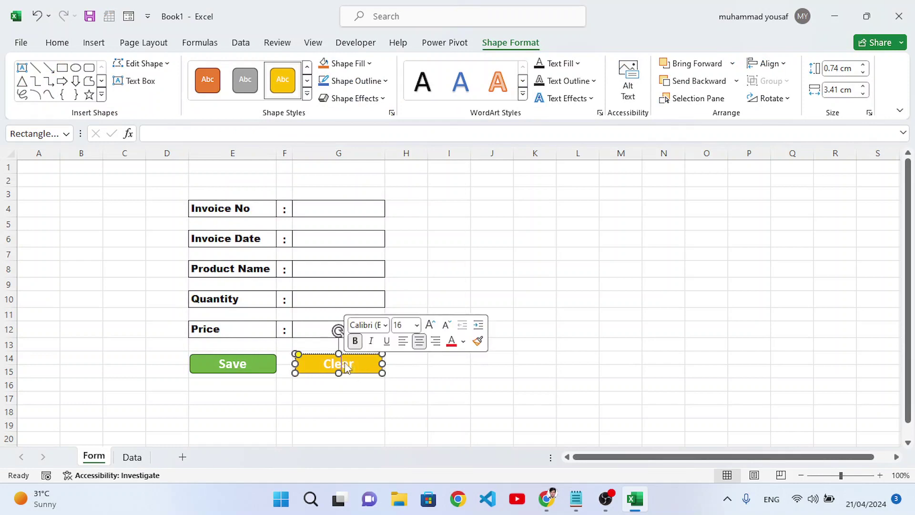
click(68, 48)
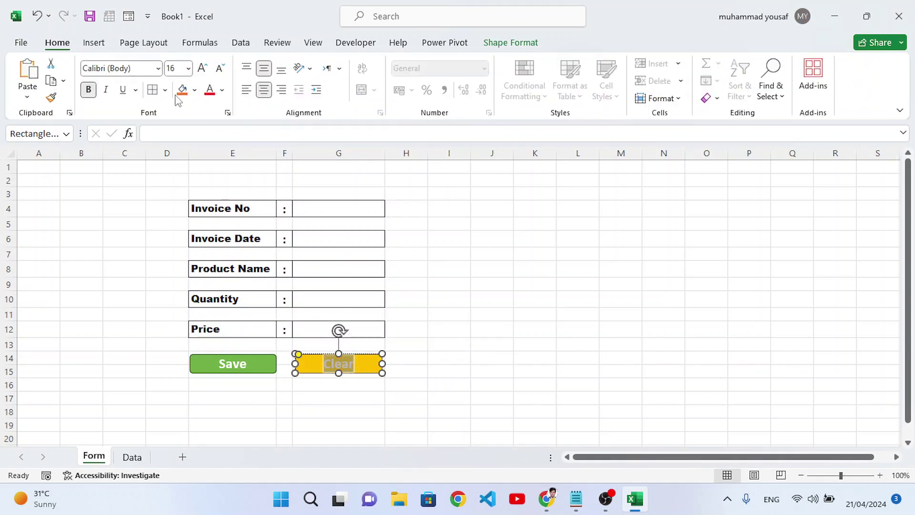
click(222, 90)
click(220, 145)
click(413, 370)
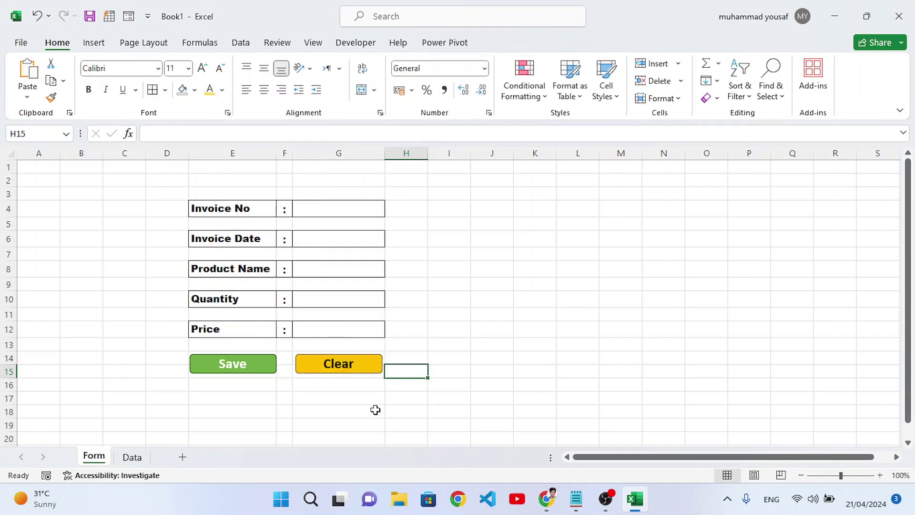
click(477, 378)
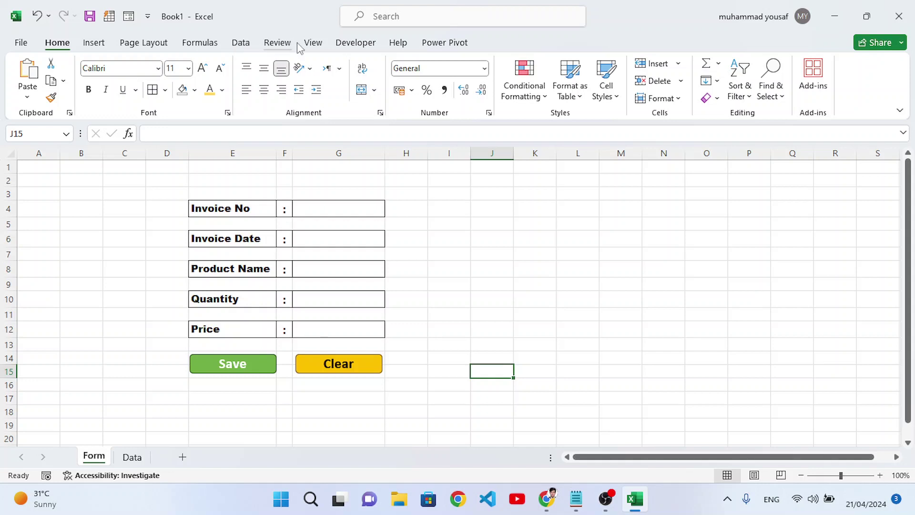
- Turn off gridlines on the Form sheet
click(311, 43)
click(182, 84)
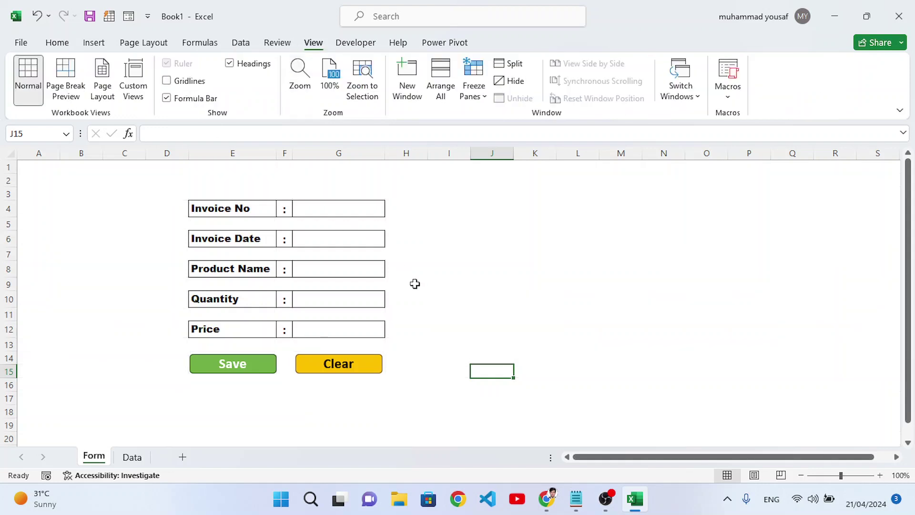
click(536, 312)
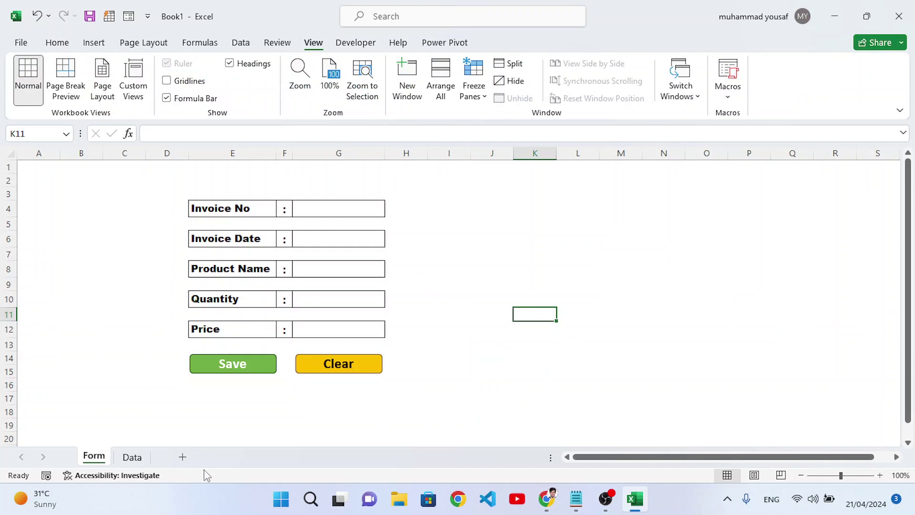
- Add All Borders to the first empty Sales Data row D6:H6, then return to the Form sheet
click(133, 458)
drag(175, 244, 442, 244)
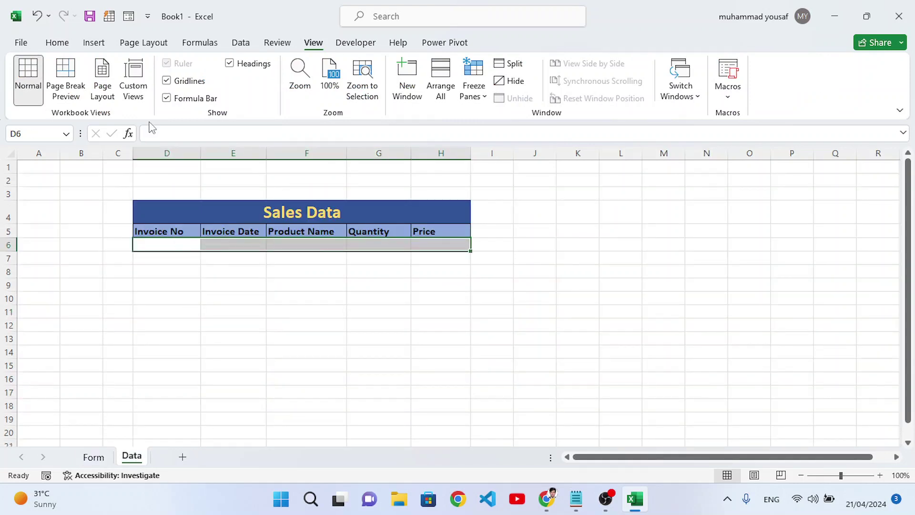
click(57, 42)
click(152, 96)
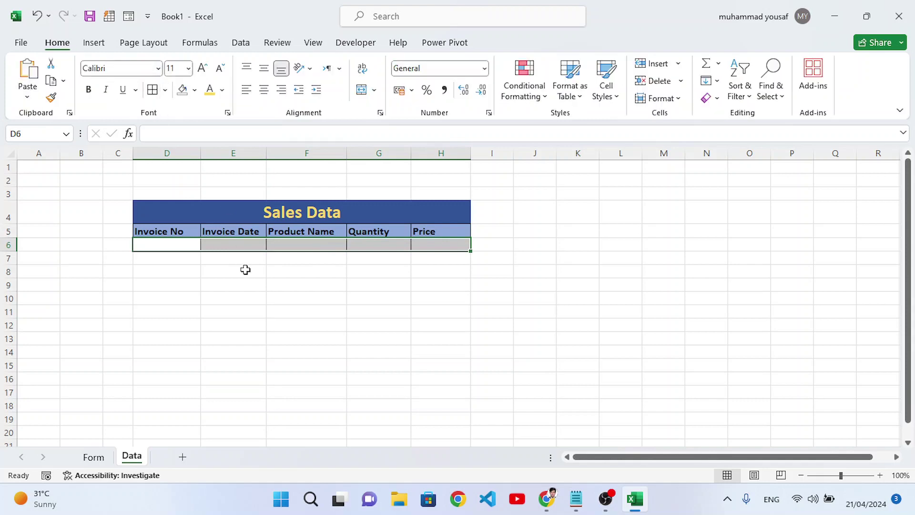
click(93, 457)
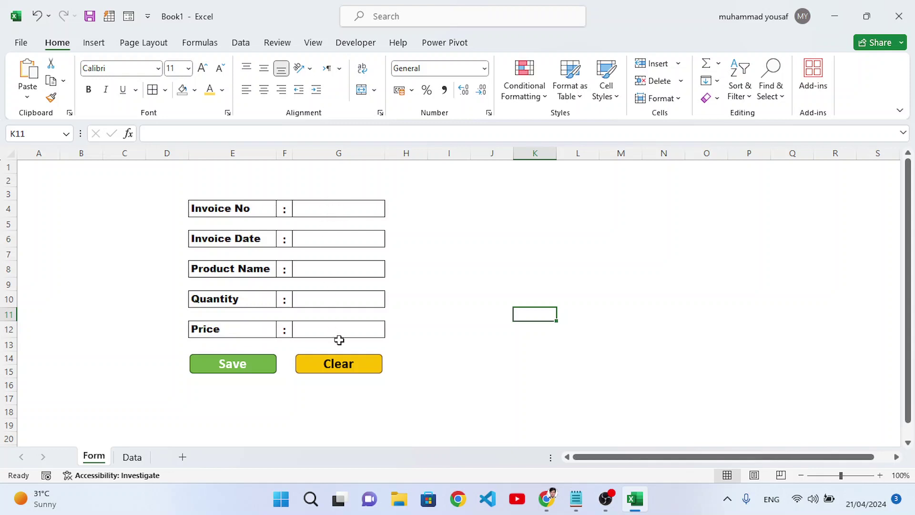
click(140, 458)
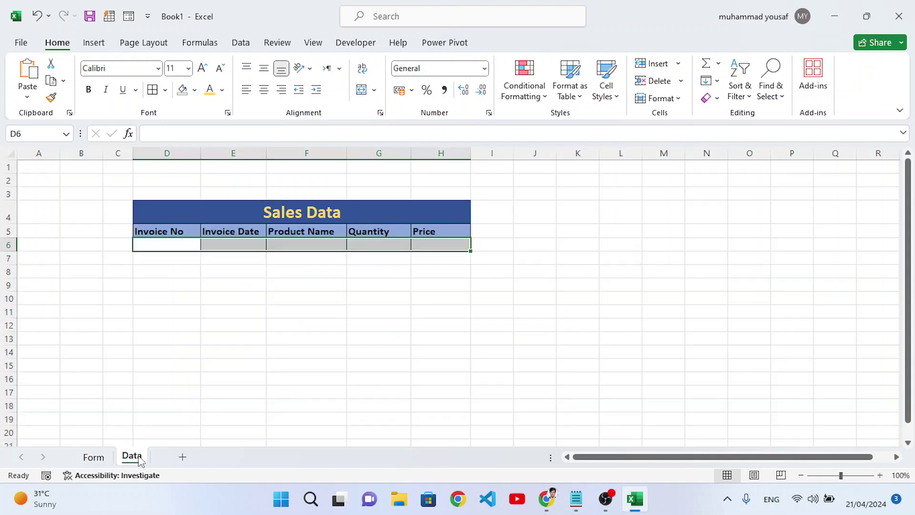
click(94, 457)
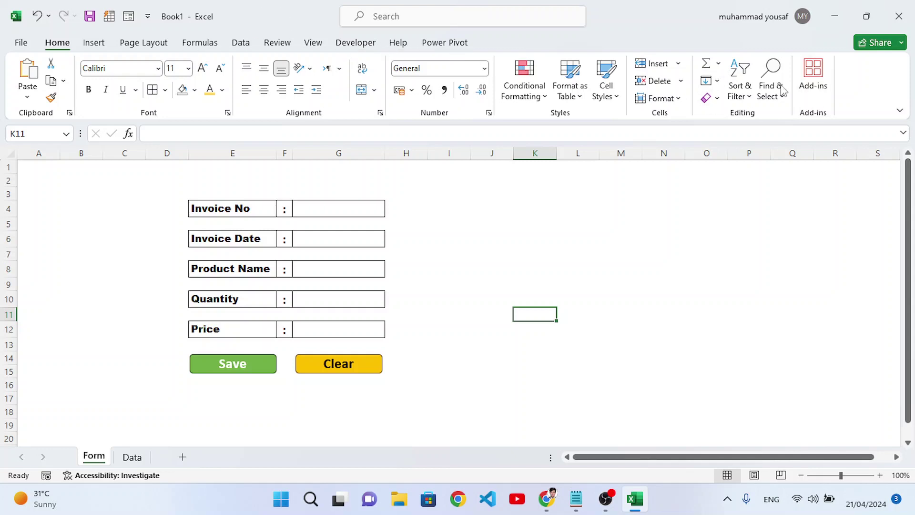
- Show the Developer tab after opening and cancelling the Customize the Ribbon options
right_click(850, 98)
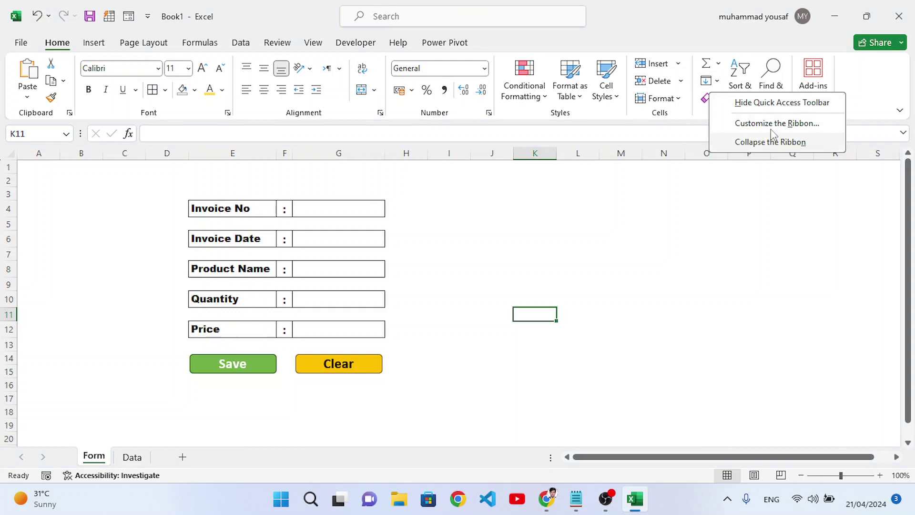
click(785, 124)
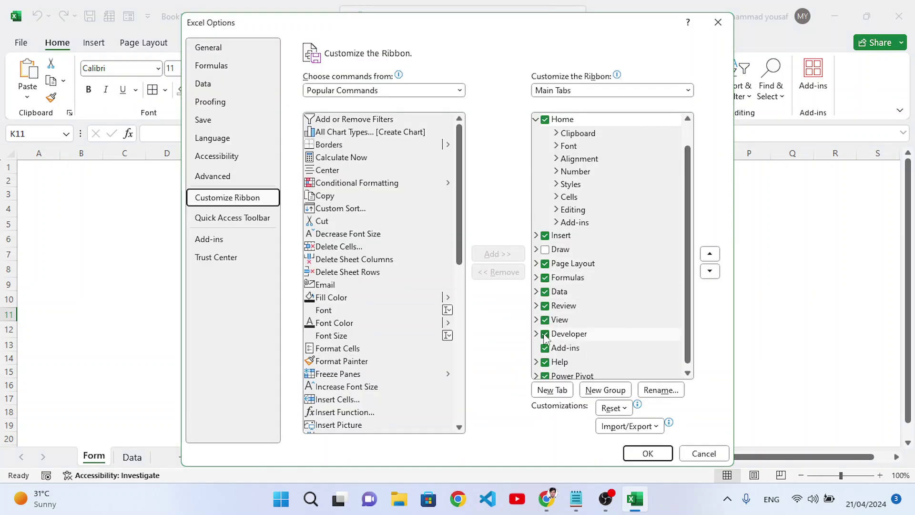
click(702, 453)
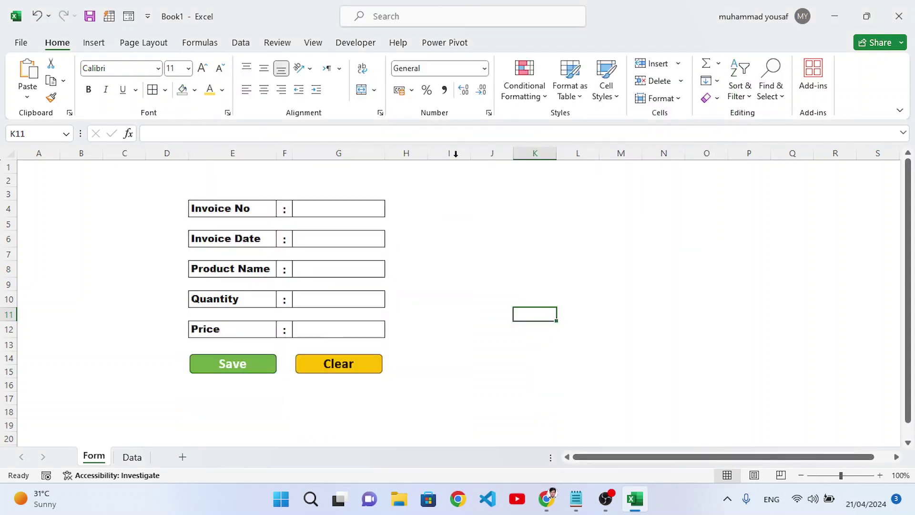
click(355, 47)
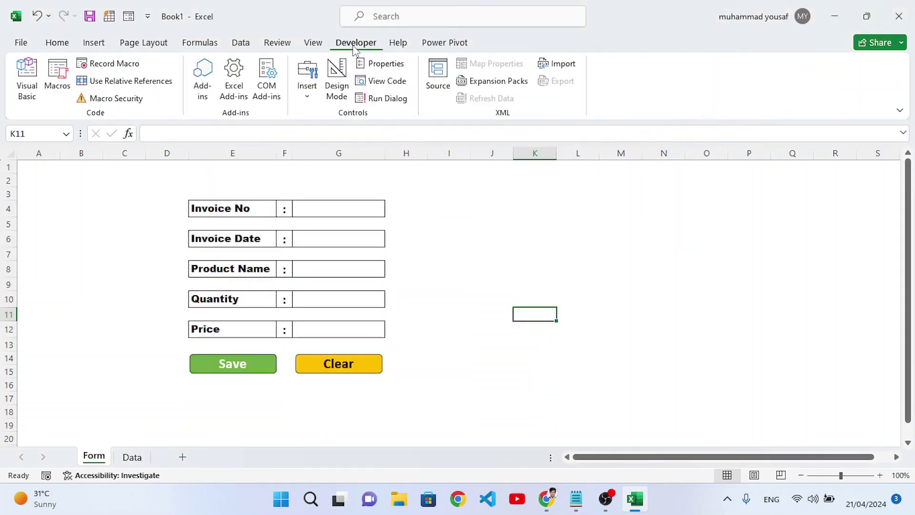
- Record a macro named sale_macro in This Workbook and stop recording straight away
click(117, 67)
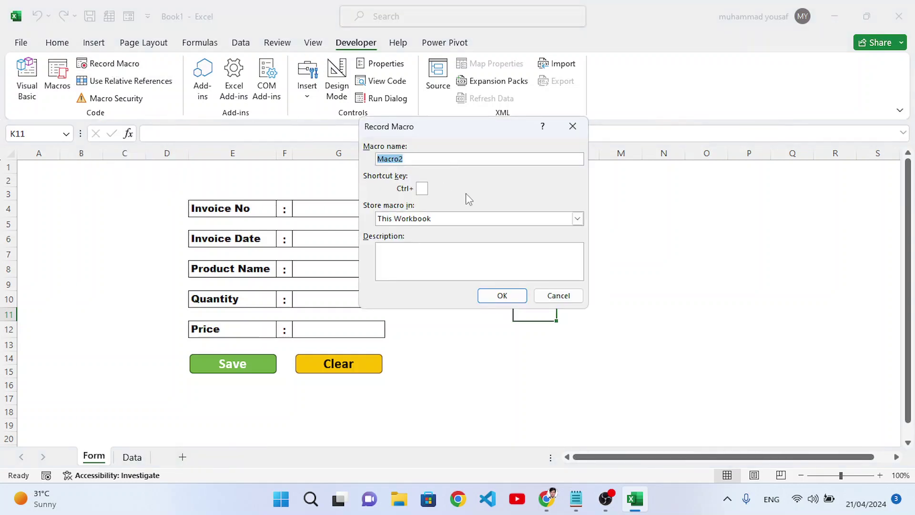
text(sale_m)
click(504, 294)
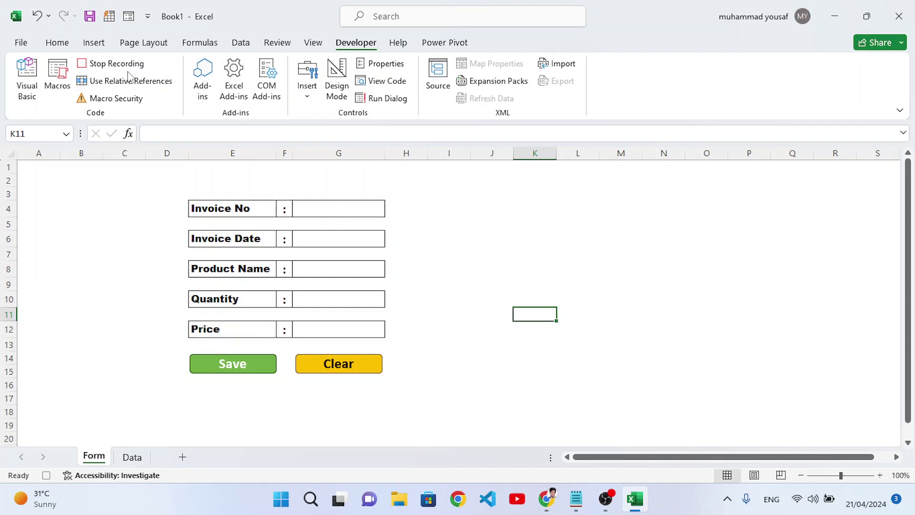
click(106, 65)
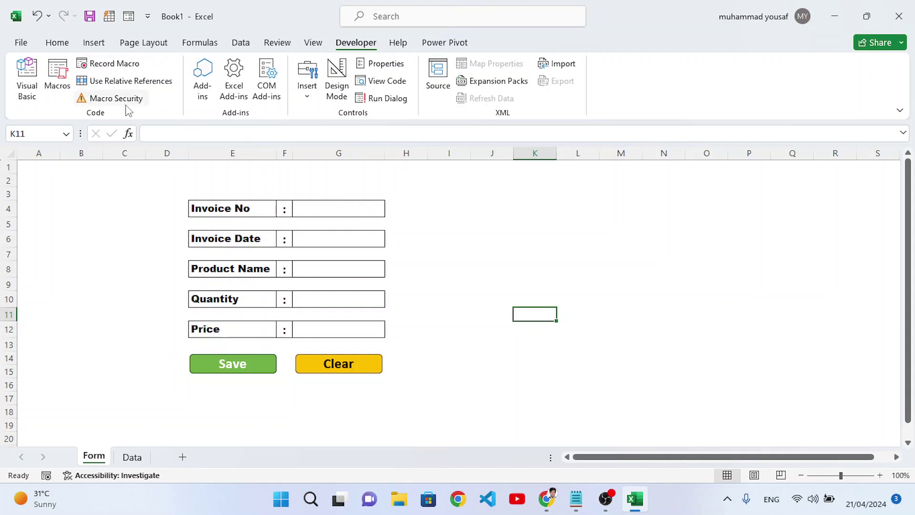
- Delete Macro1 from the Macros list, confirming the deletion
click(63, 92)
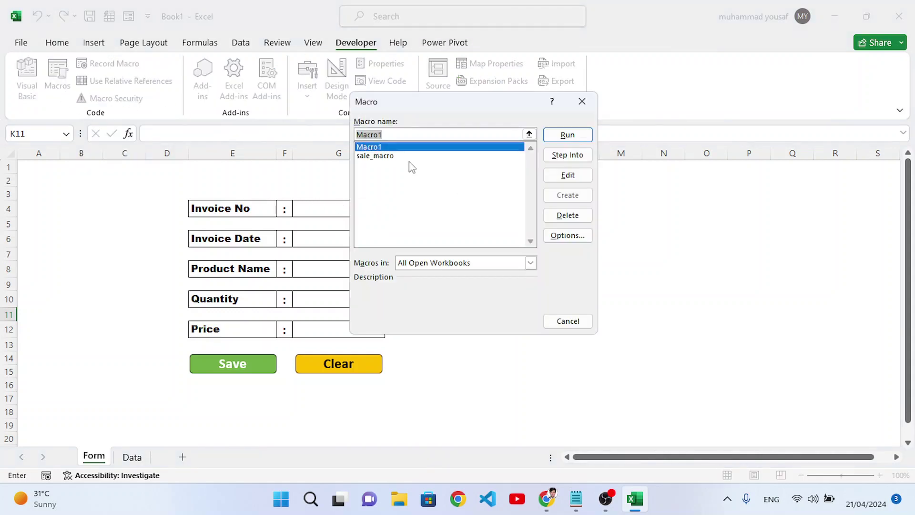
click(384, 157)
click(382, 148)
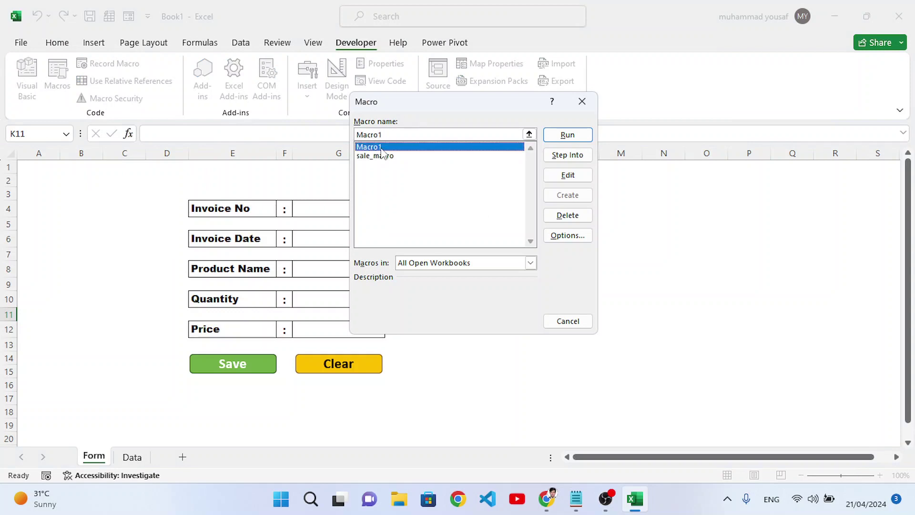
click(568, 215)
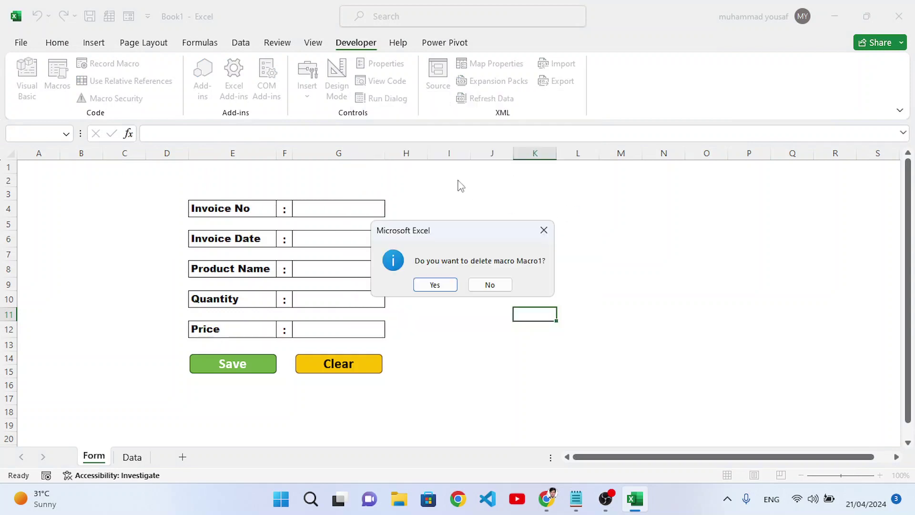
click(437, 282)
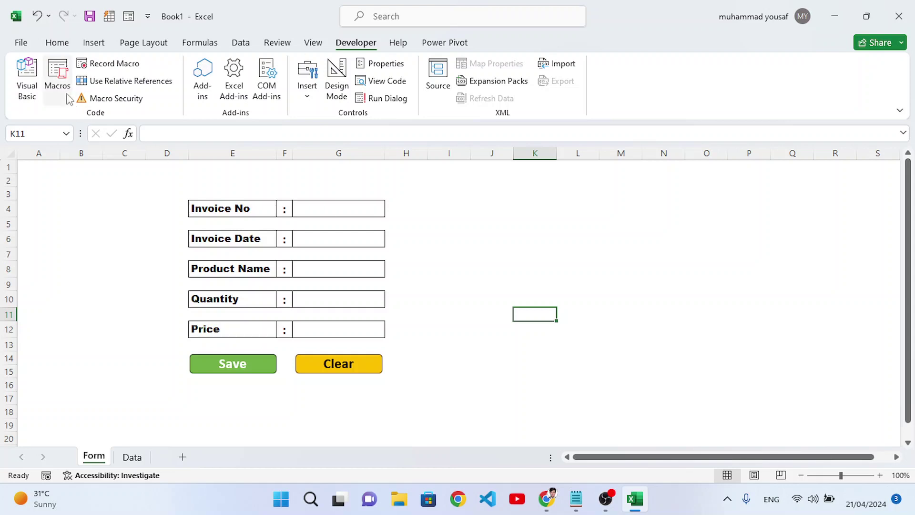
- Delete sale_macro as well, then select the Invoice No entry cell G4
click(57, 81)
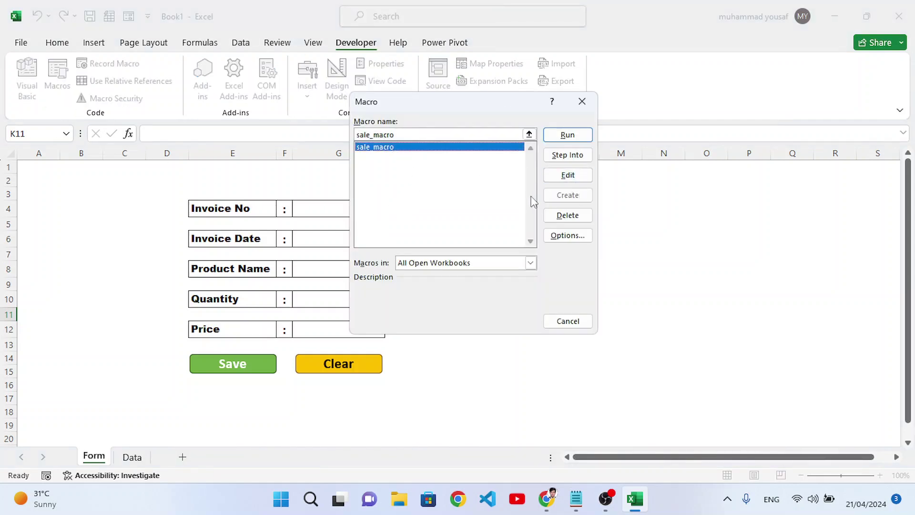
click(571, 218)
click(435, 283)
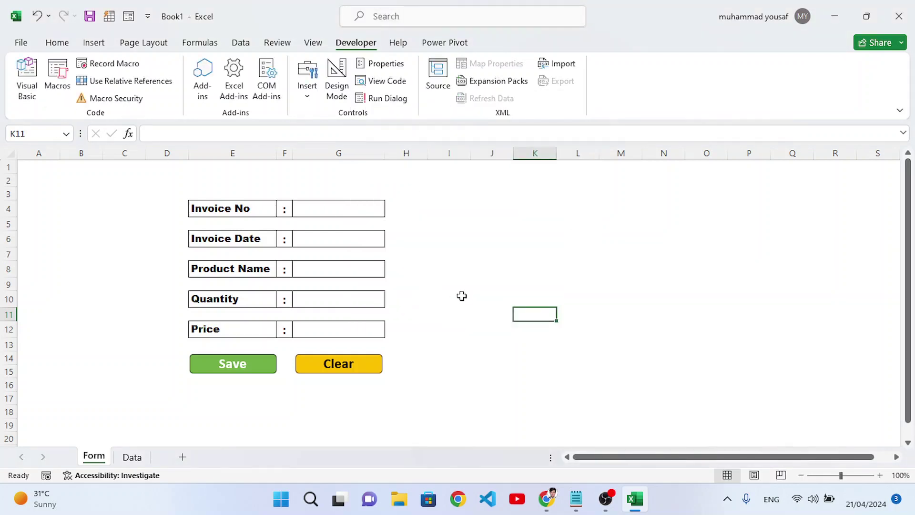
click(332, 213)
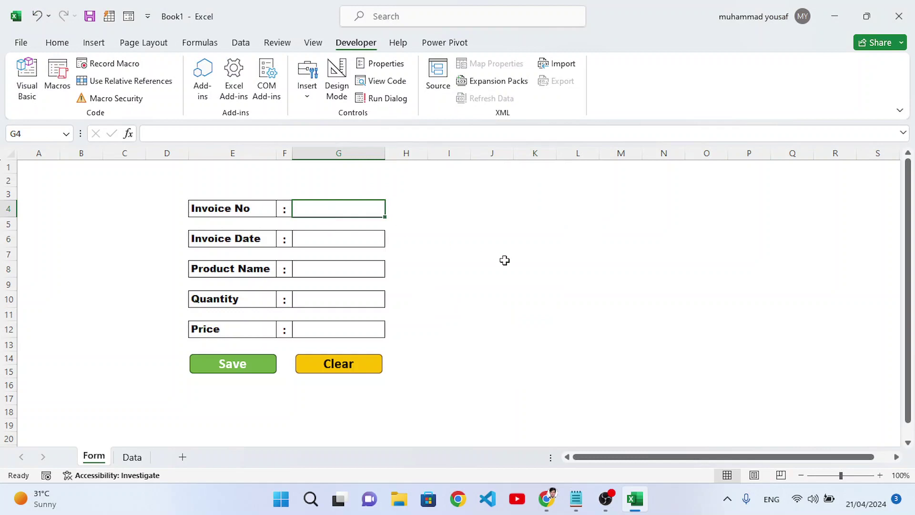
- Enter invoice number A333 and the invoice date 21-Apr-24
text(A333)
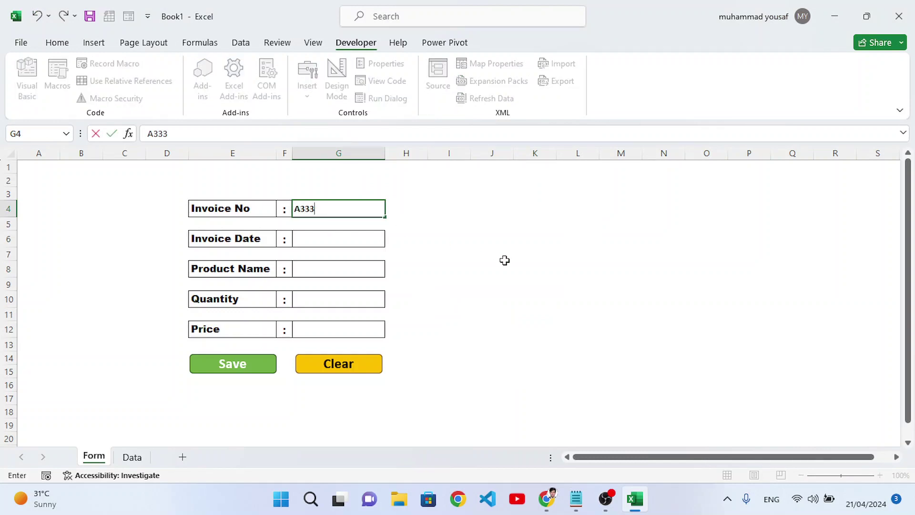
click(351, 239)
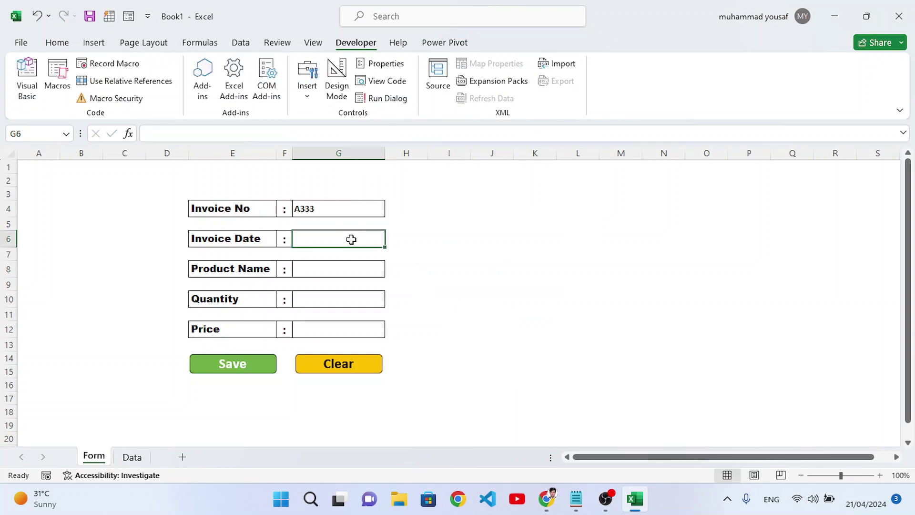
text(1-A)
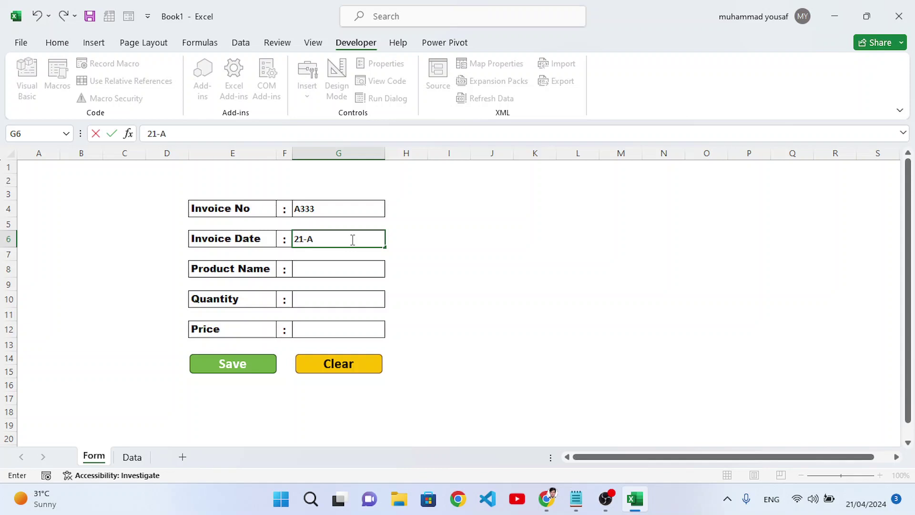
text(1-Apr-2024)
key(Return)
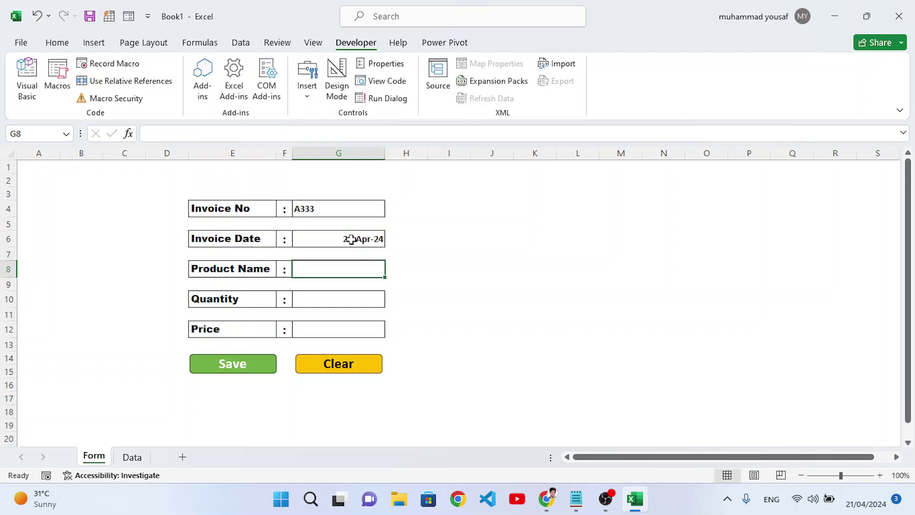
- Enter product Mouse, quantity 3 and price 10
text(Mouse)
key(Return)
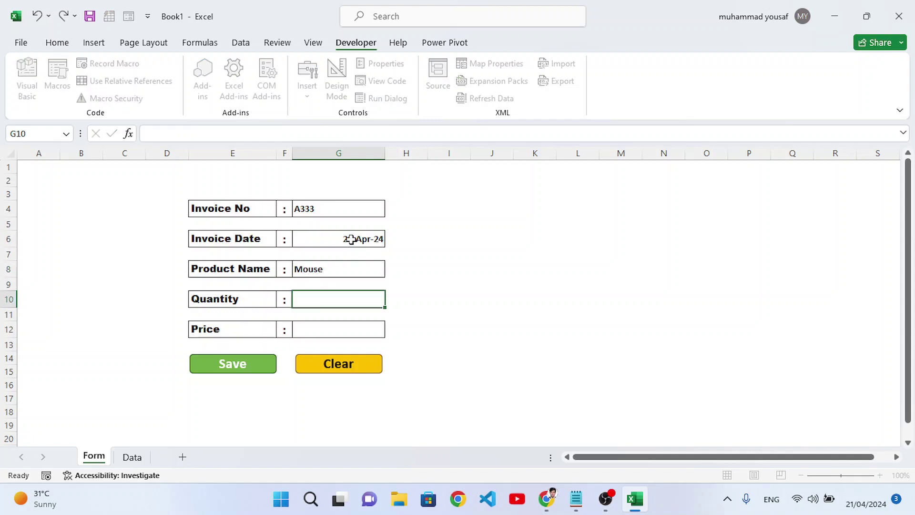
text(3)
key(Return)
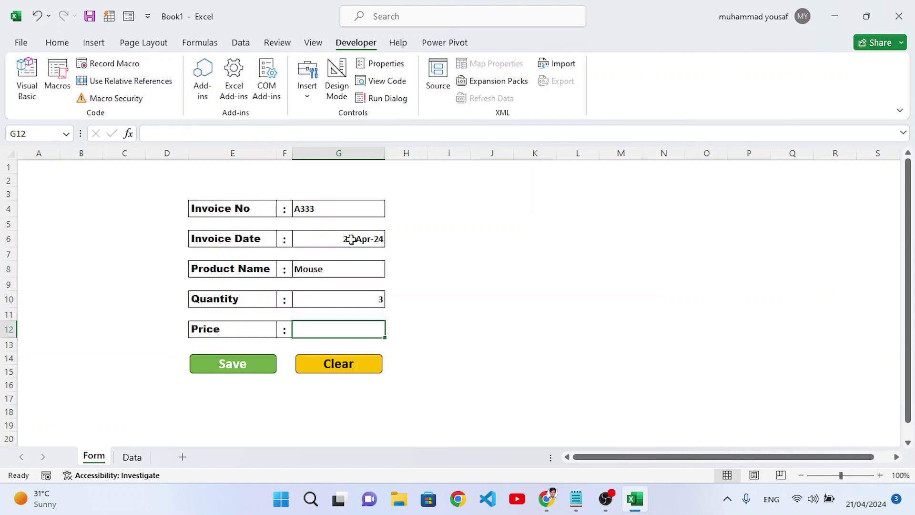
text(10)
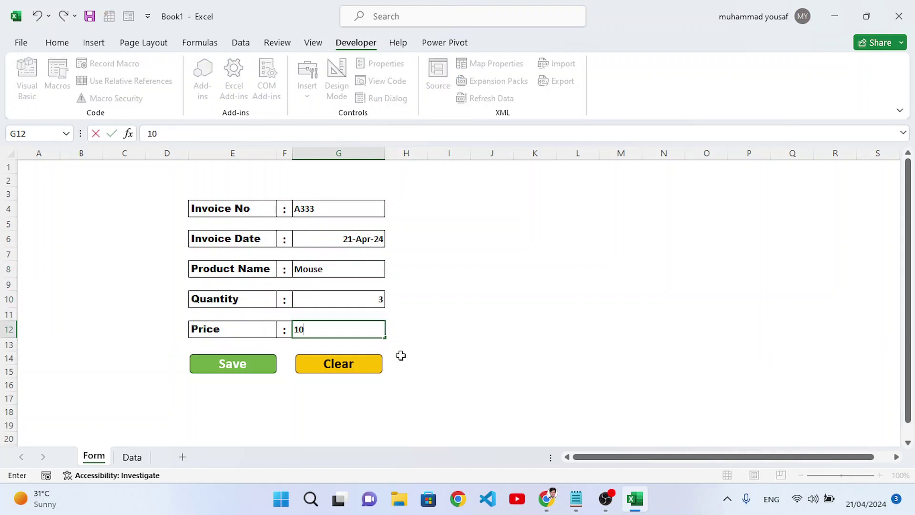
click(405, 344)
click(370, 329)
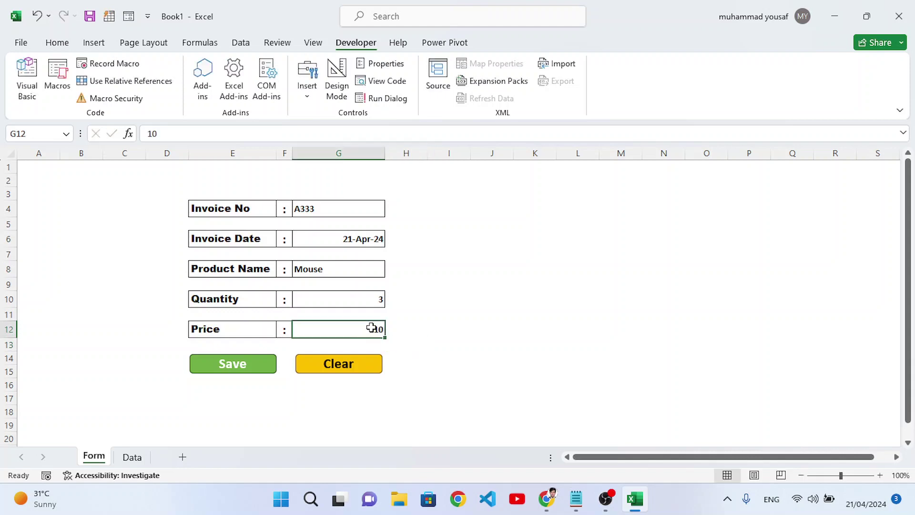
- Begin recording a macro named sale_macro, stored in This Workbook
click(132, 67)
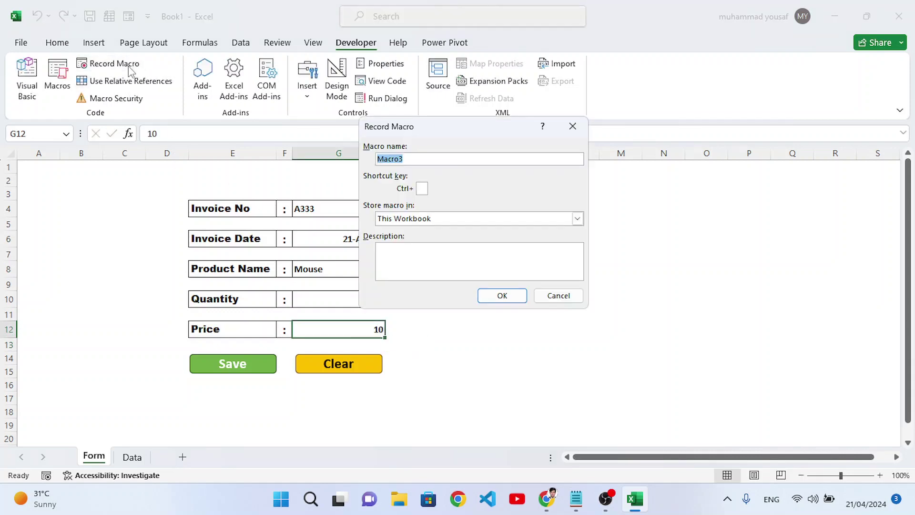
text(sale_m)
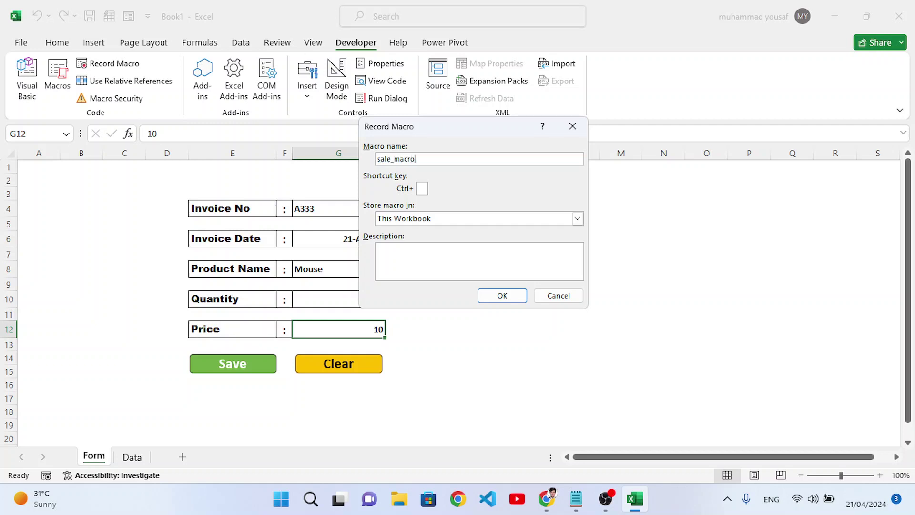
click(498, 295)
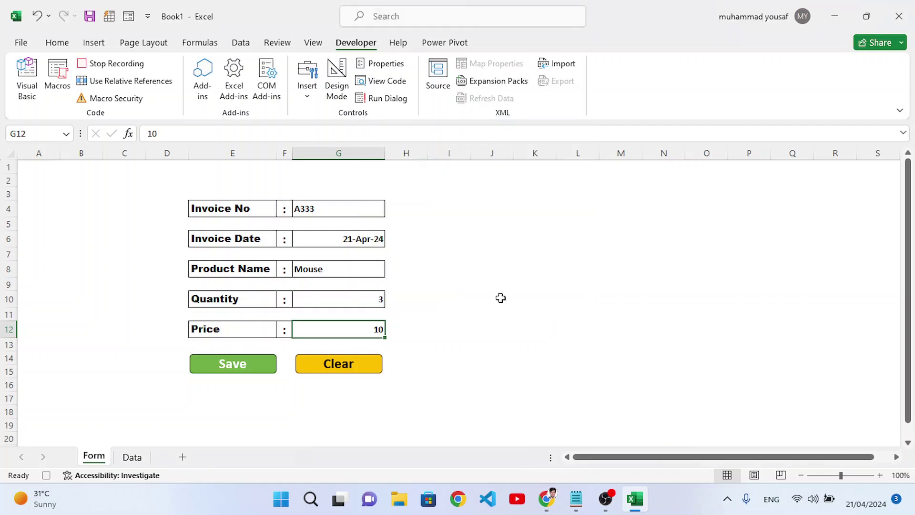
- Copy the five form values in G4, G6, G8, G10 and G12, then go to the Data sheet
click(322, 211)
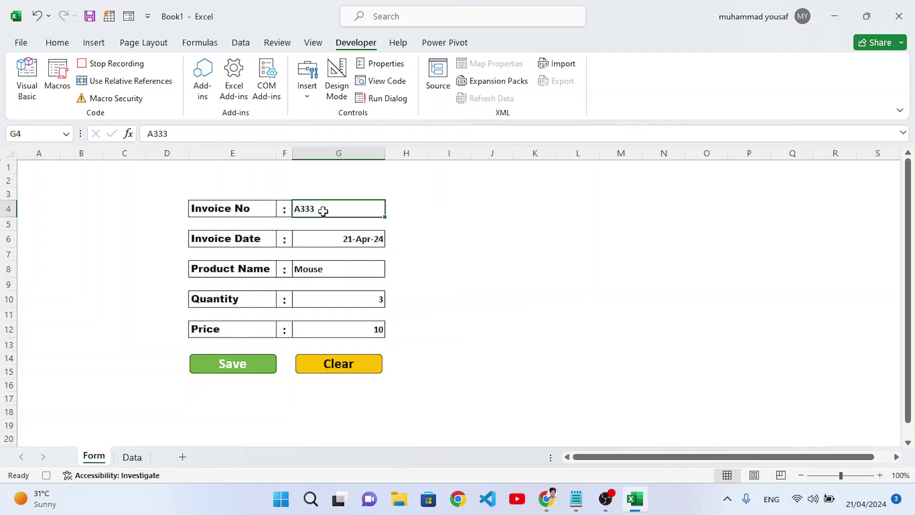
ctrl+click(357, 239)
ctrl+click(337, 268)
ctrl+click(353, 299)
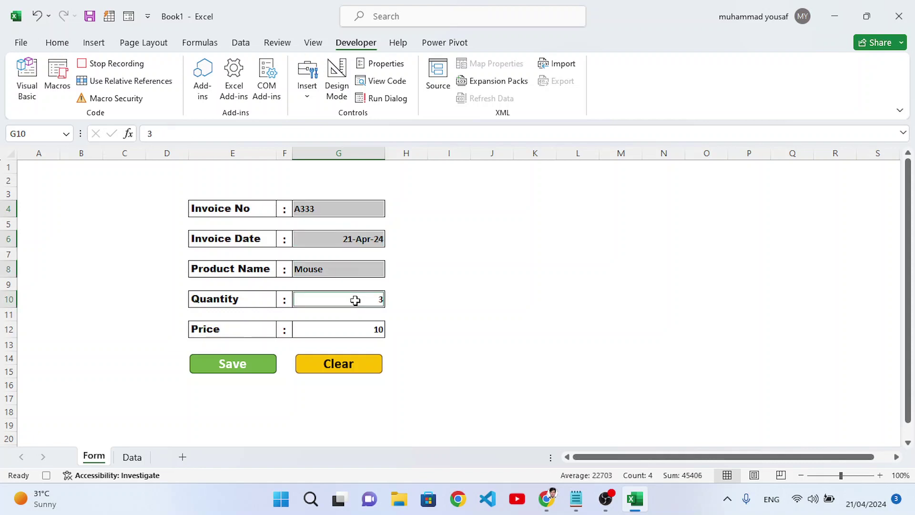
ctrl+click(352, 330)
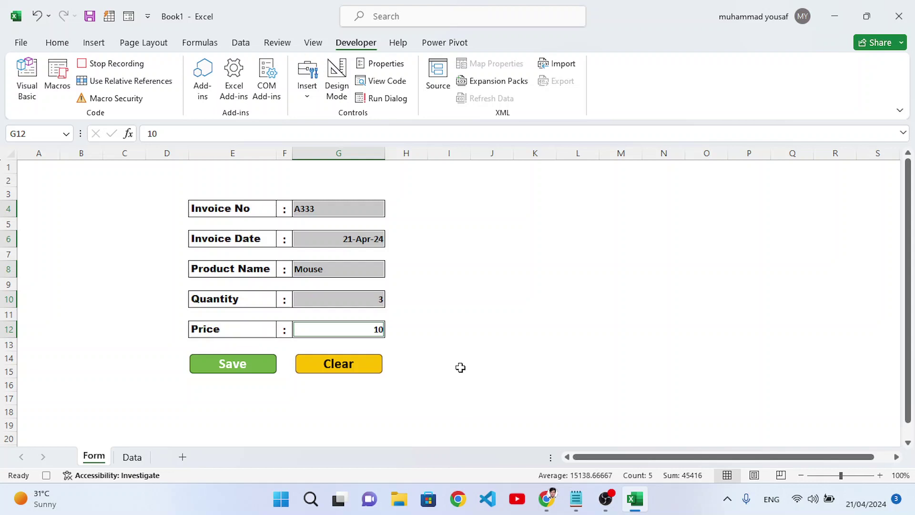
key(ctrl+c)
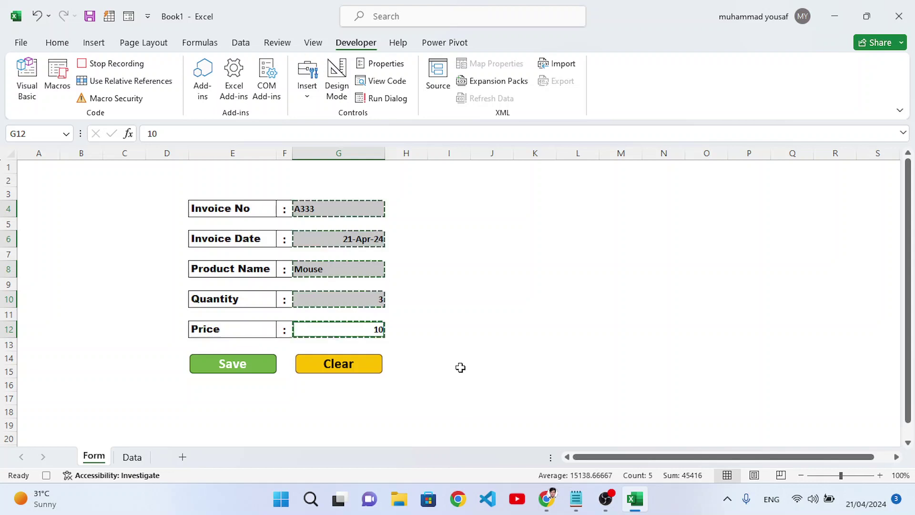
click(132, 458)
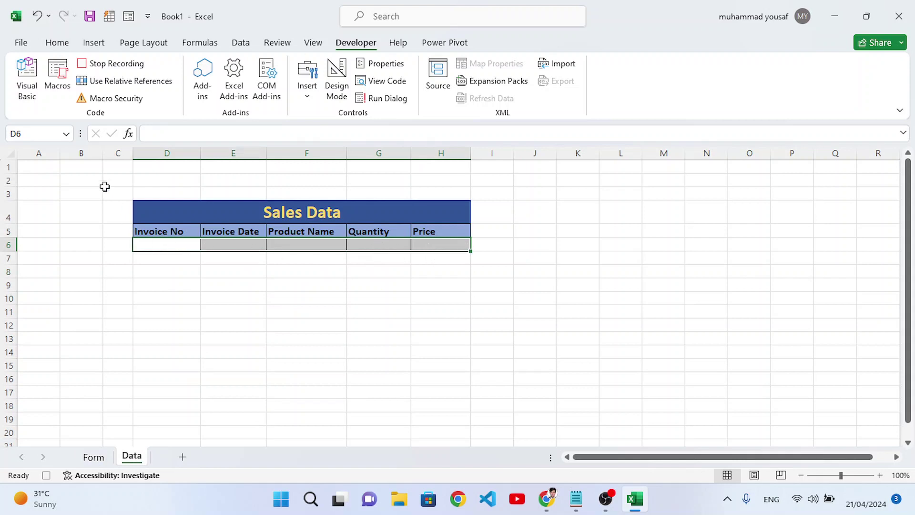
- Paste Special the copied entry as transposed values into Sales Data row 6: A333, 45403, Mouse, 3, 10
click(57, 42)
click(27, 93)
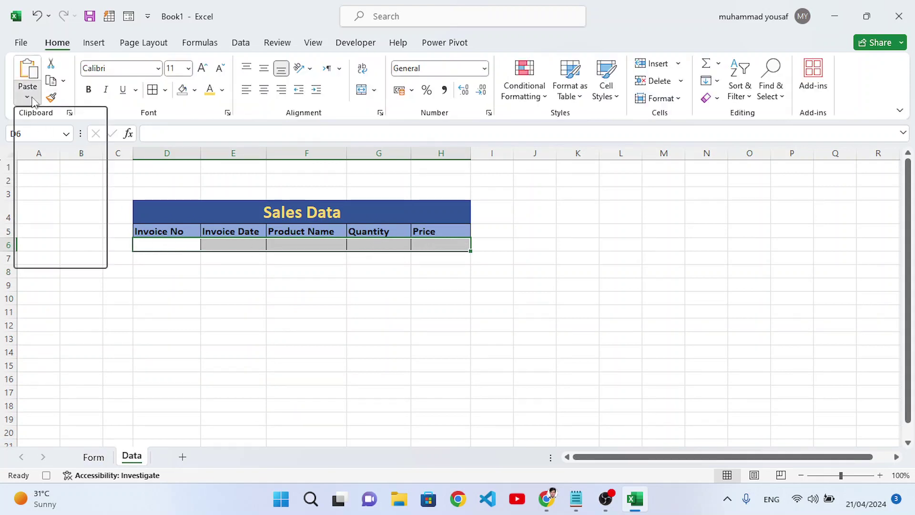
click(67, 258)
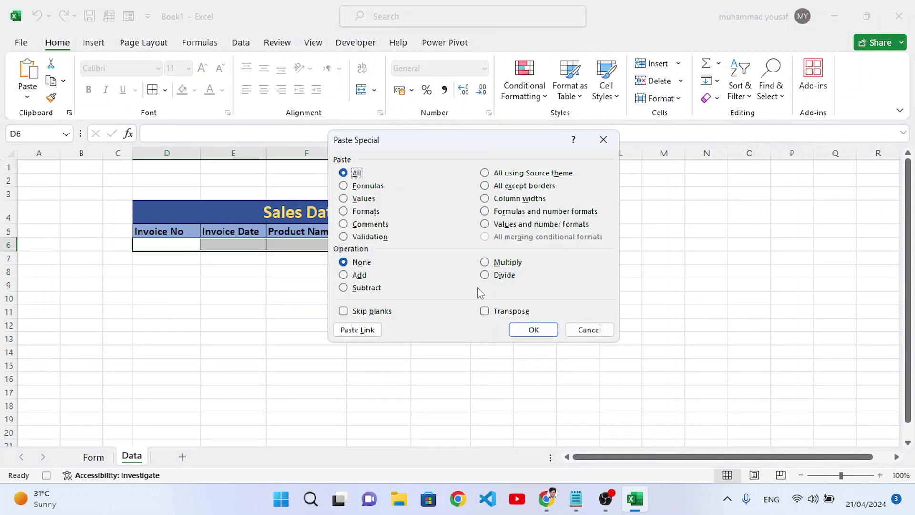
click(362, 200)
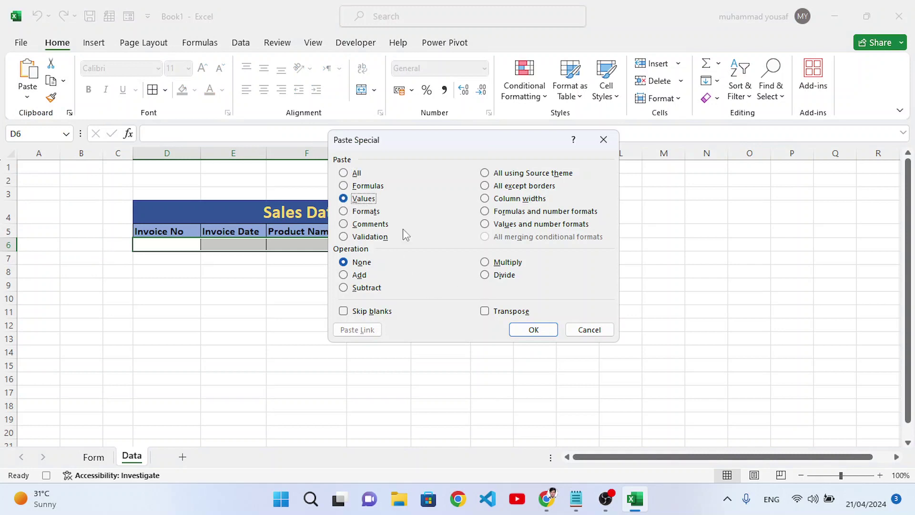
click(489, 312)
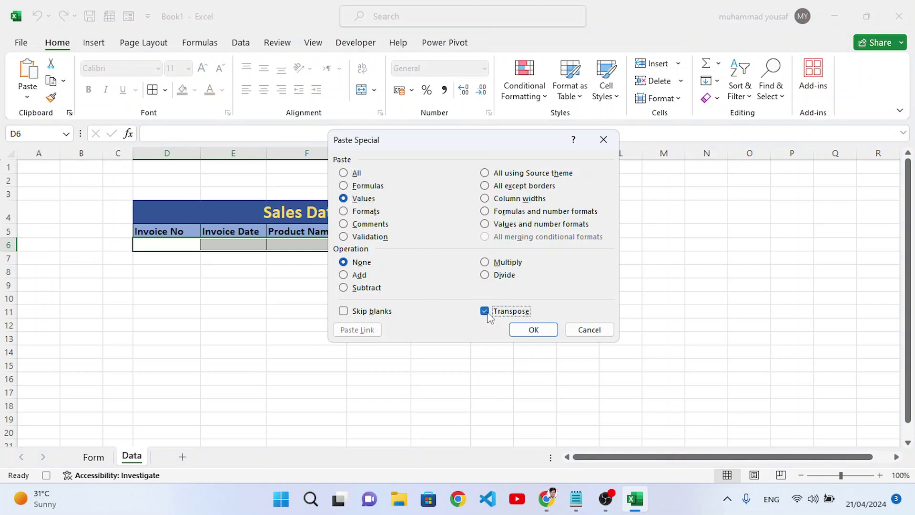
click(534, 329)
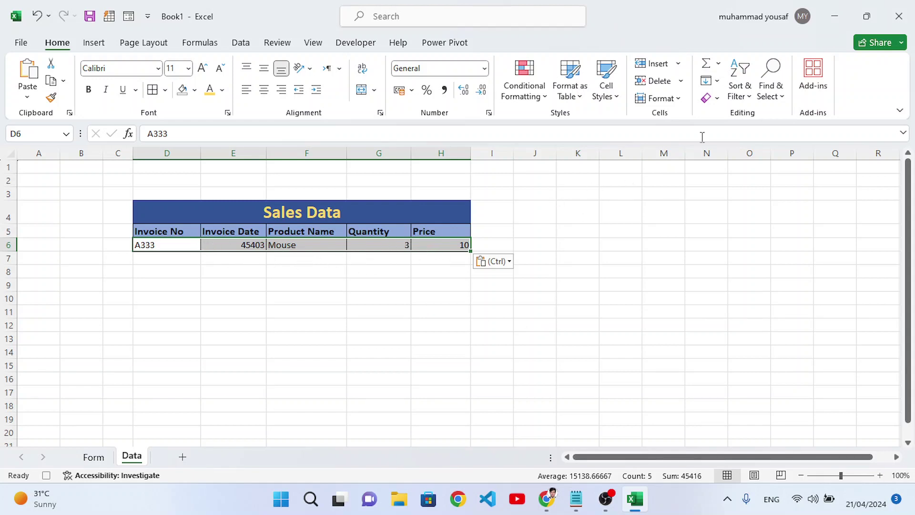
- Insert a blank row 6 with No Fill above the A333 entry, then return to the Form sheet
click(678, 63)
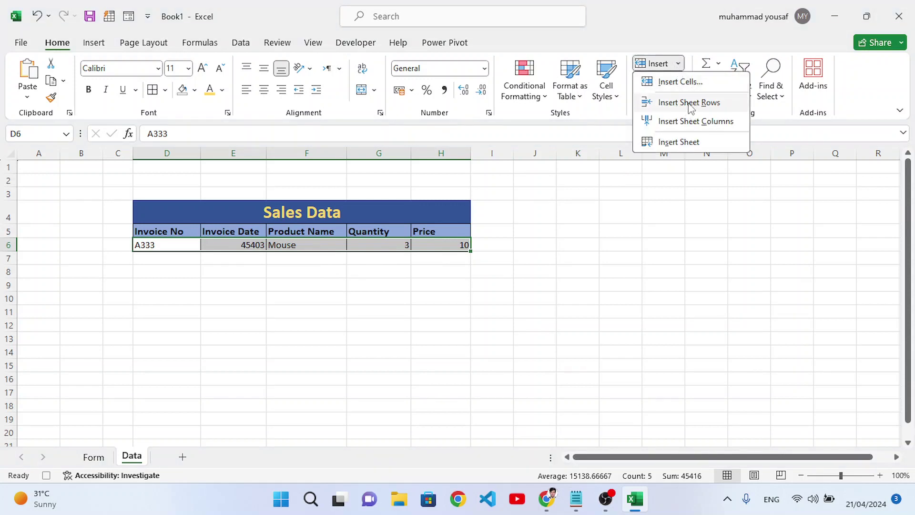
click(690, 103)
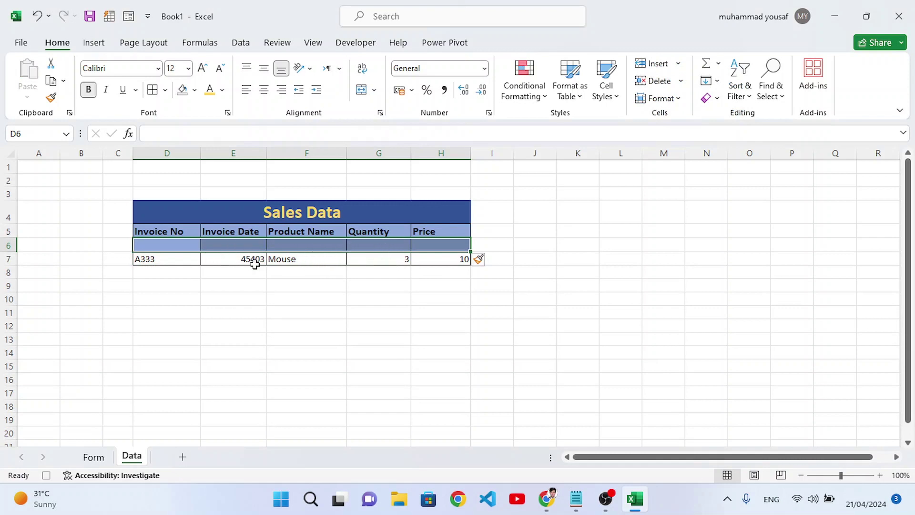
click(91, 93)
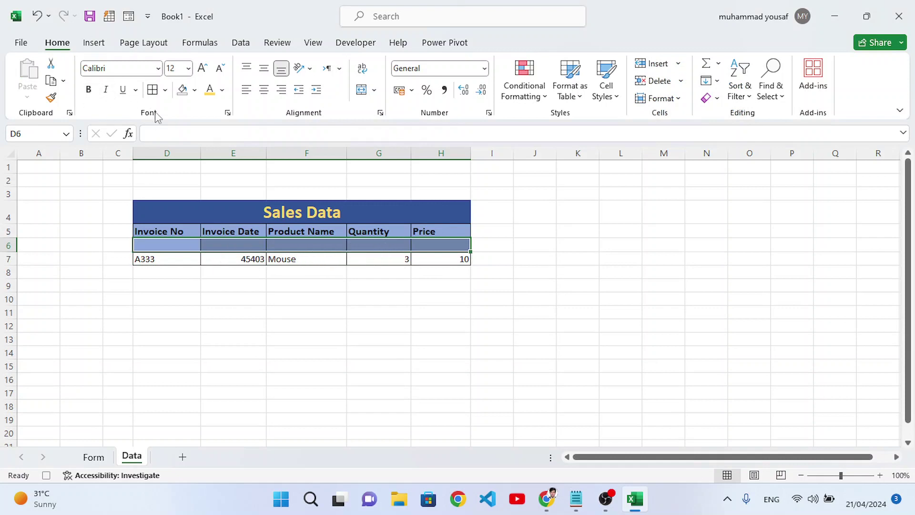
click(194, 91)
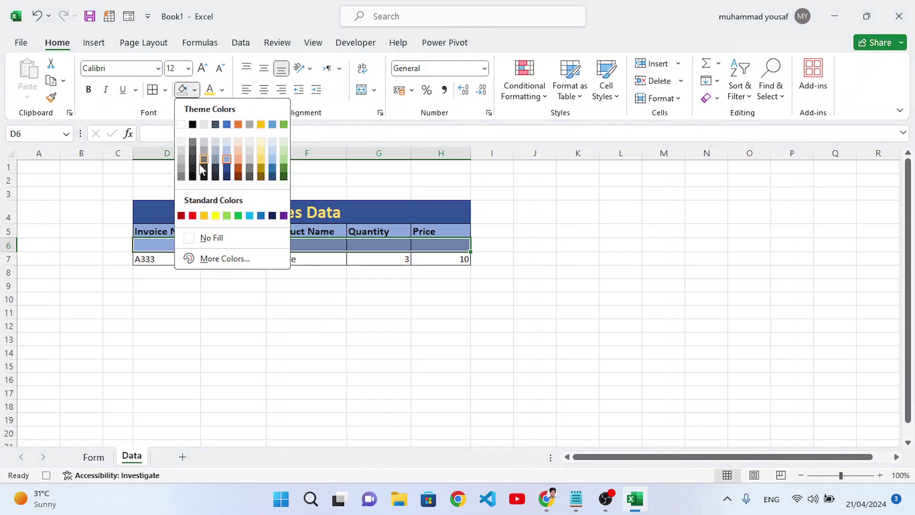
click(205, 237)
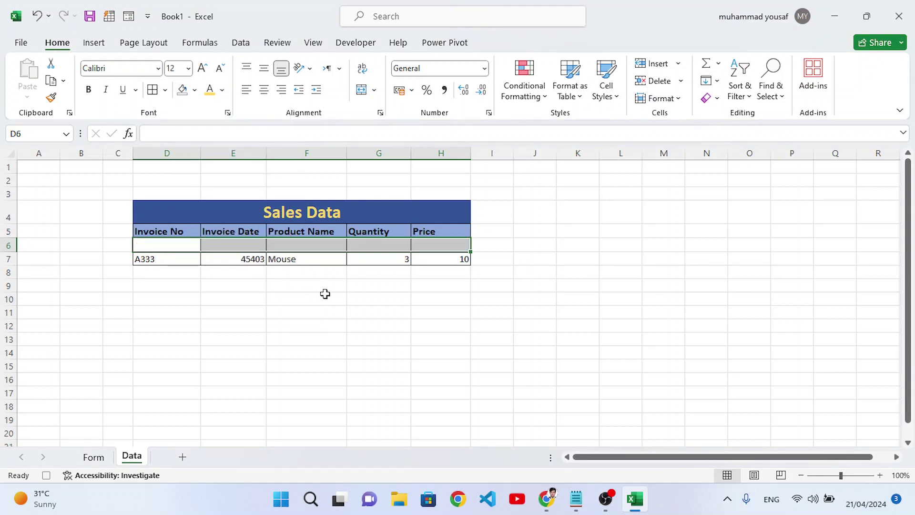
click(93, 458)
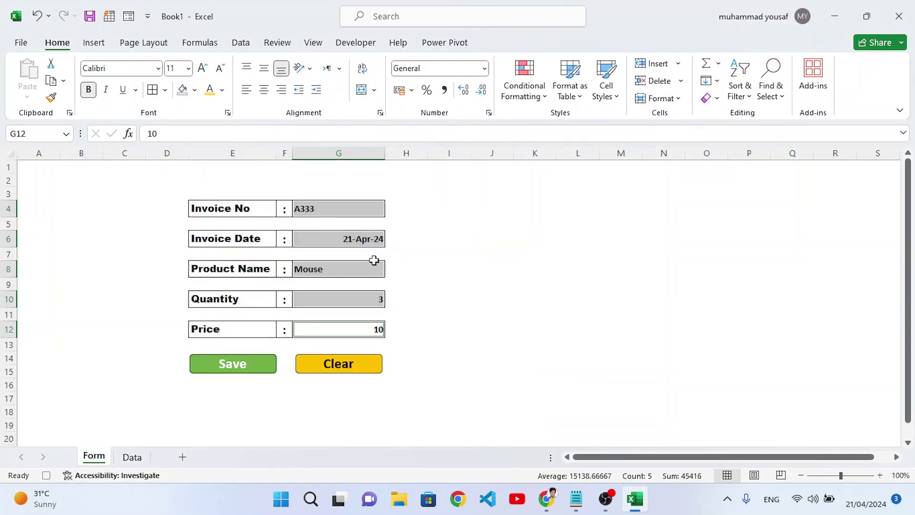
- Delete the entries in G4:G12, reselect G4, and stop recording sale_macro
key(Delete)
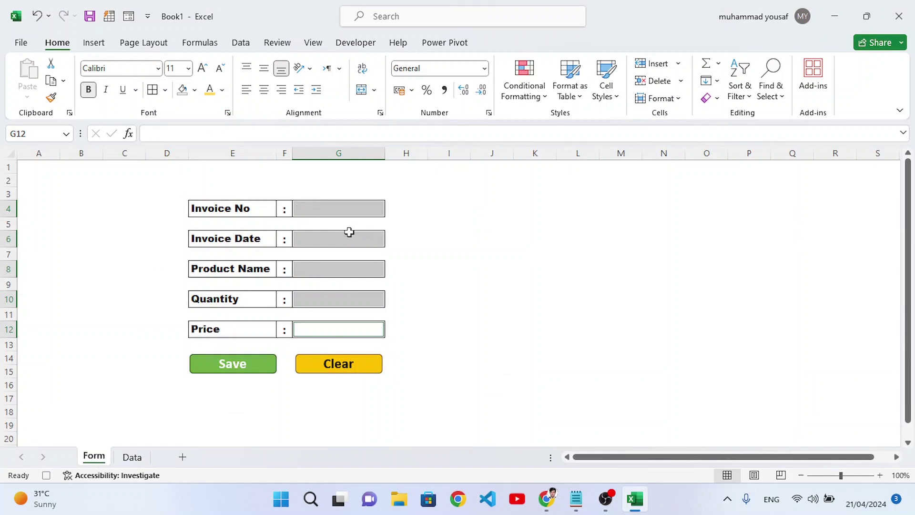
click(350, 210)
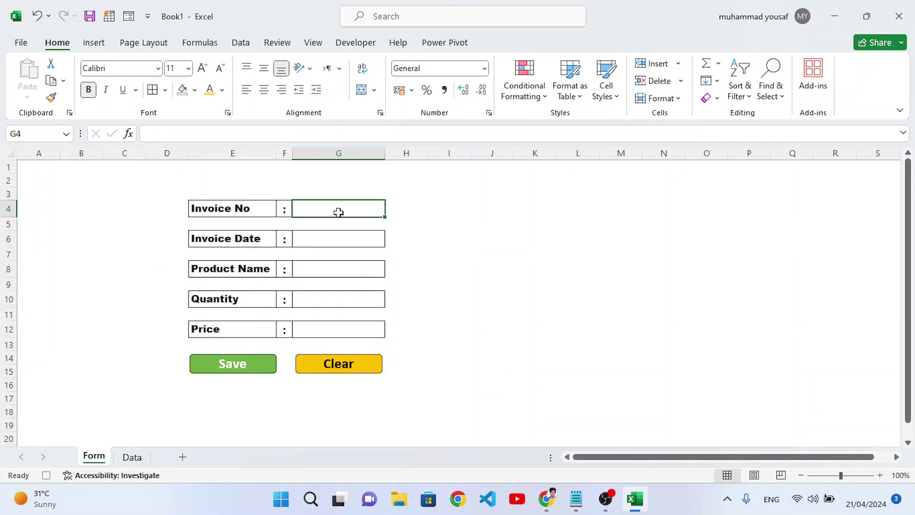
click(356, 43)
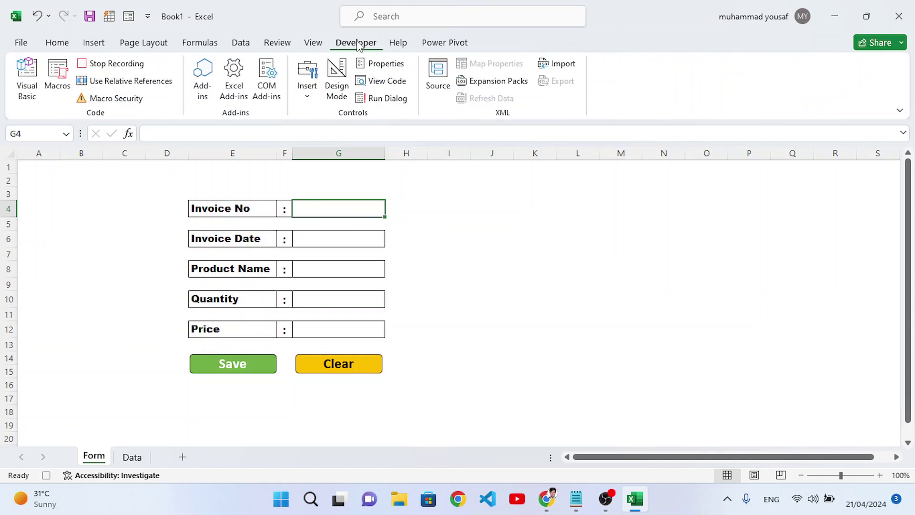
click(120, 66)
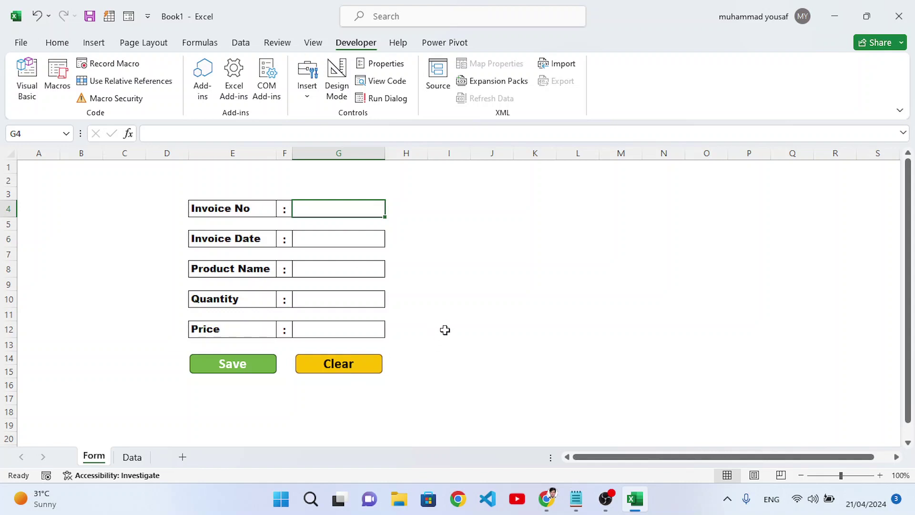
- Begin recording a second macro named clear_macro, stored in This Workbook
click(136, 67)
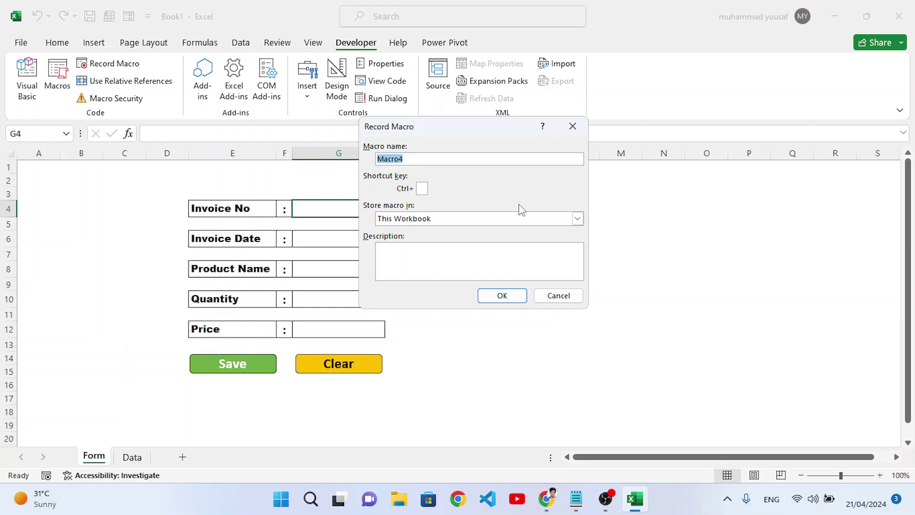
text(d)
text(lear_m)
click(504, 297)
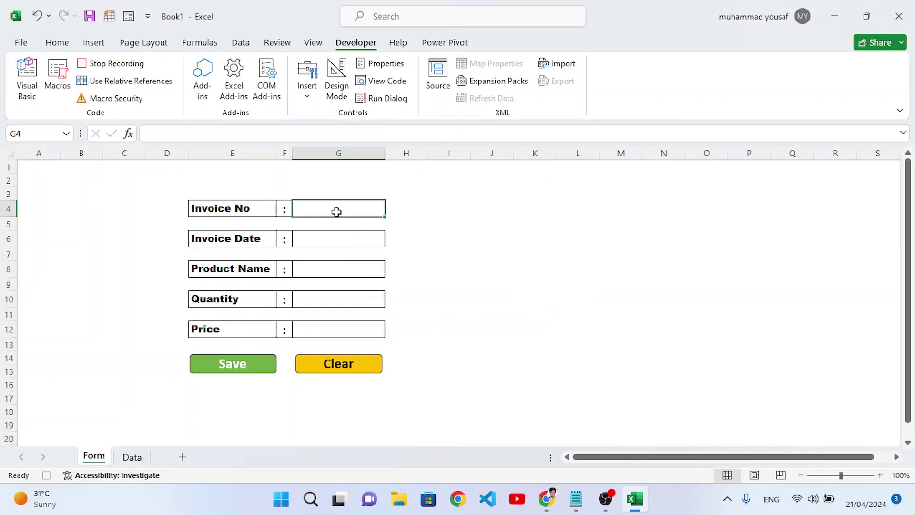
- Select the five form entry cells from G4 to G12, then reselect G4
ctrl+click(338, 238)
ctrl+click(337, 272)
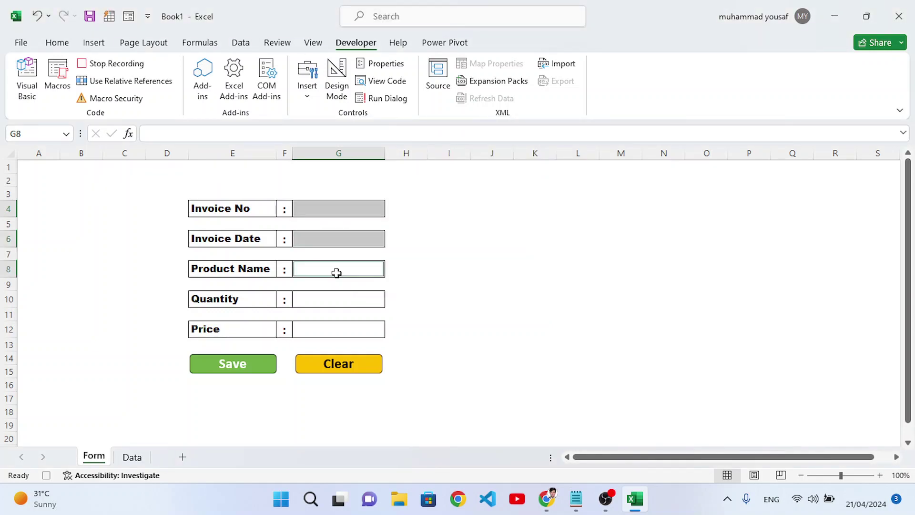
ctrl+click(339, 298)
ctrl+click(329, 329)
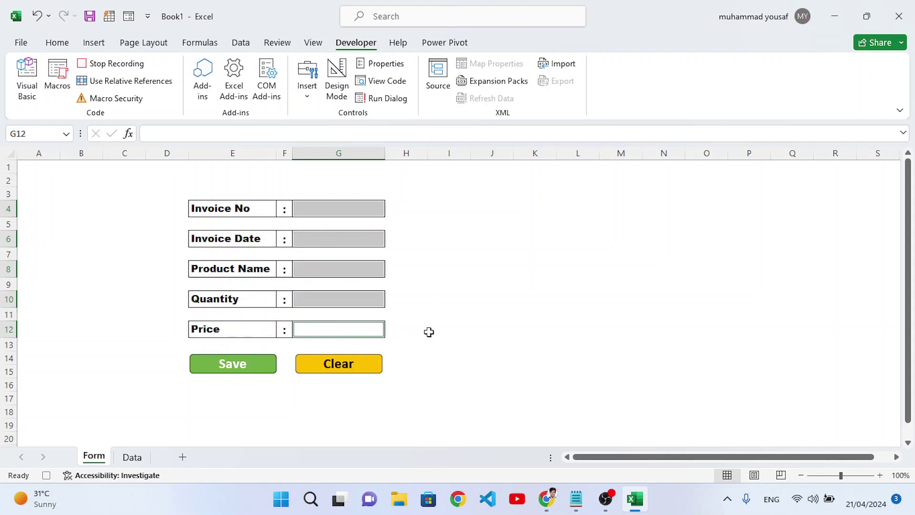
click(357, 211)
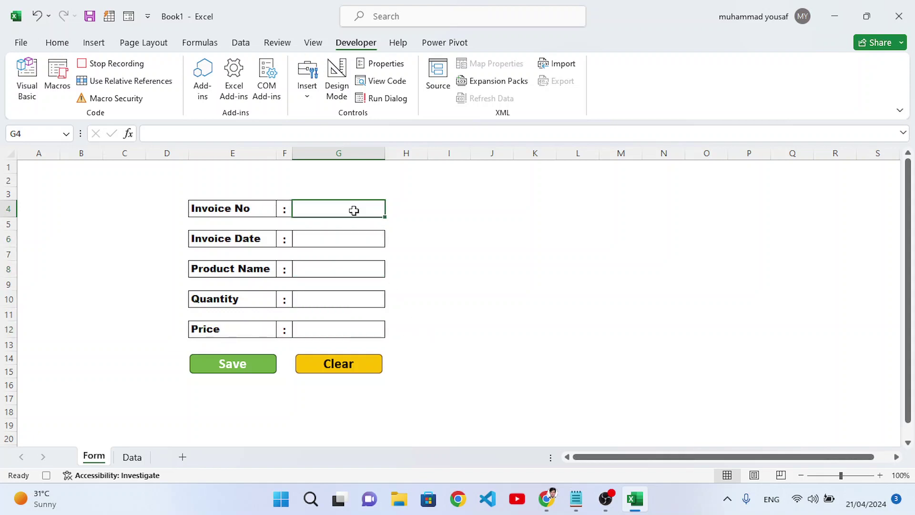
- Stop recording clear_macro, glance at the Data sheet, and return to the Form sheet
click(113, 64)
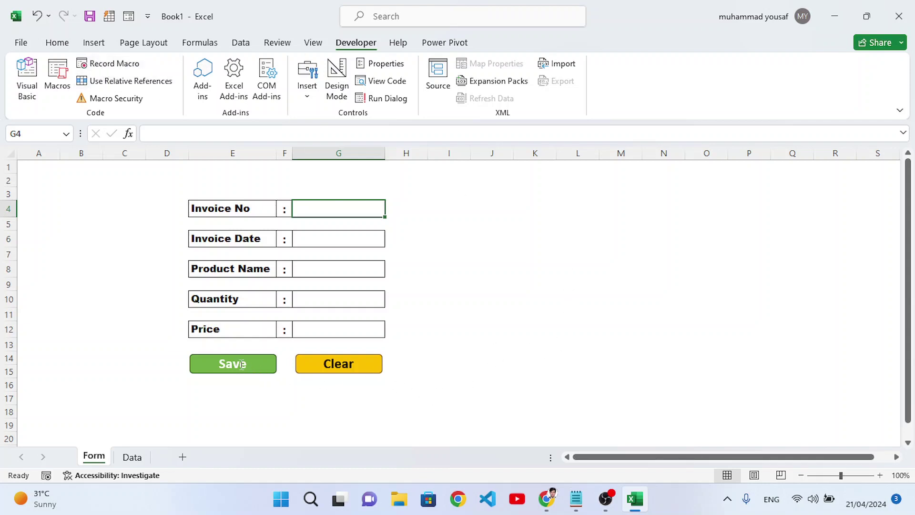
click(132, 457)
click(94, 456)
- Assign sale_macro to the Save shape
right_click(245, 366)
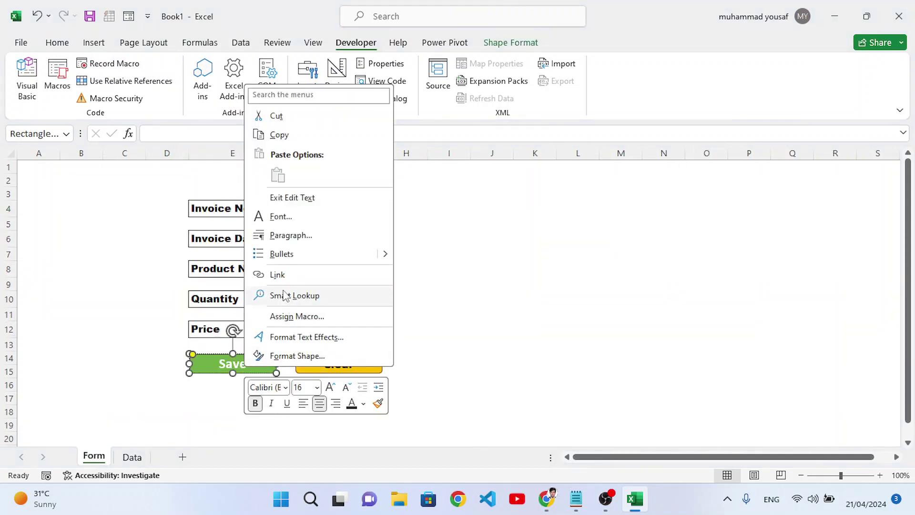
click(292, 323)
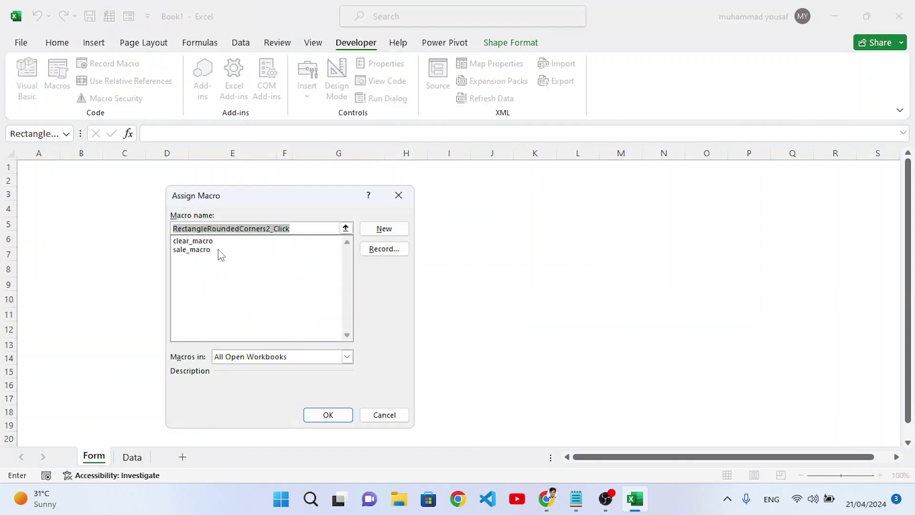
click(201, 252)
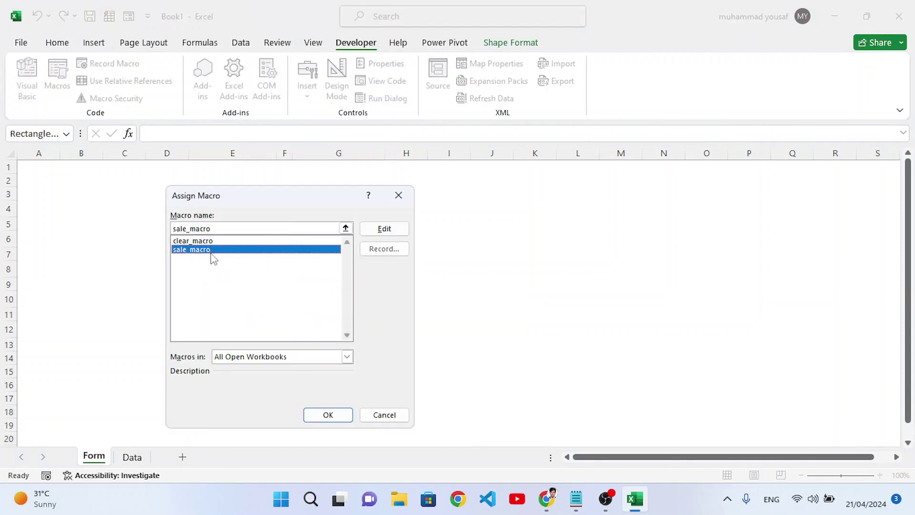
click(328, 415)
- Assign clear_macro to the Clear shape and deselect it
right_click(349, 364)
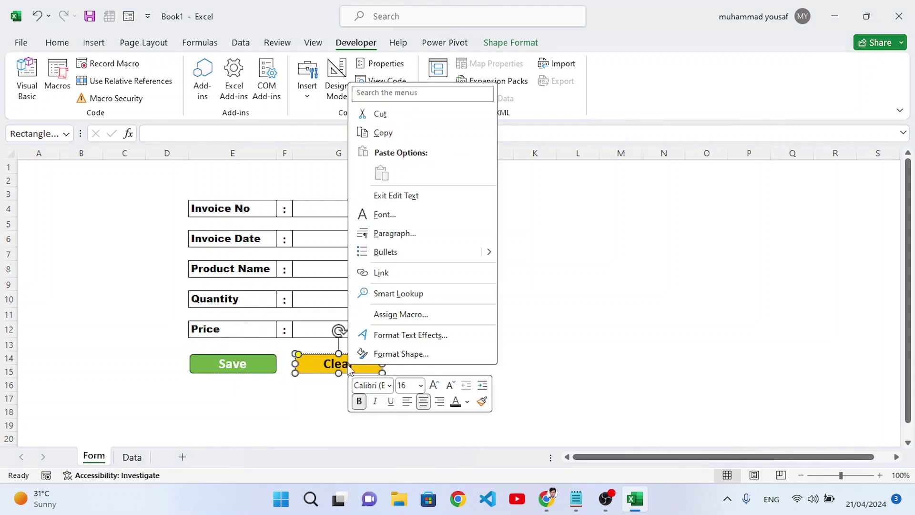
click(393, 317)
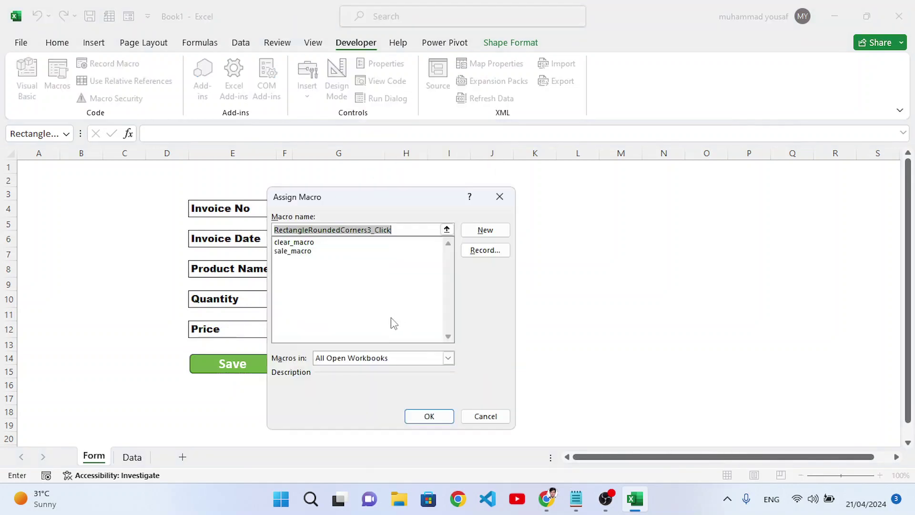
click(294, 242)
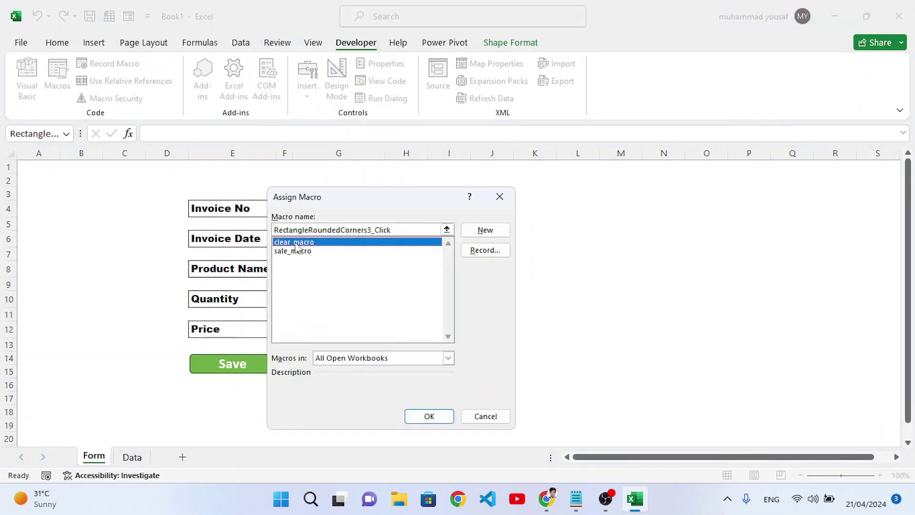
click(429, 416)
click(419, 400)
click(343, 209)
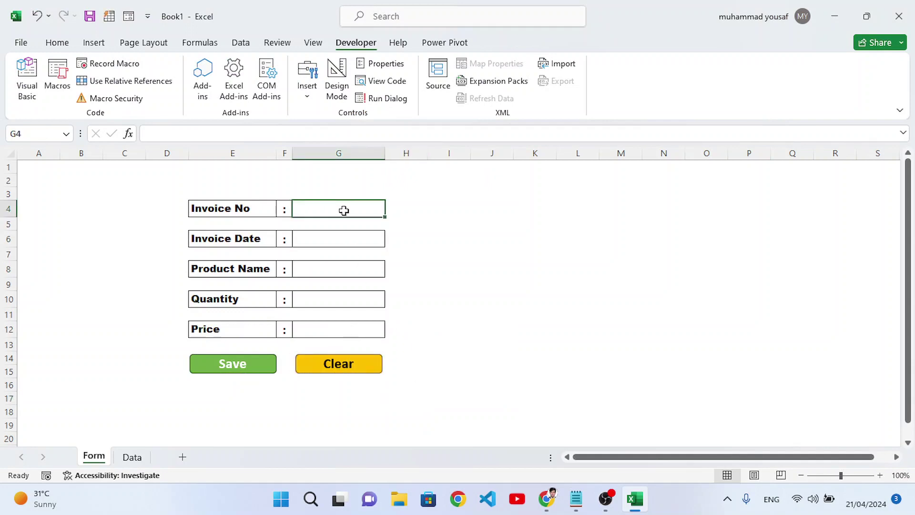
text(ere)
click(348, 244)
text(eree)
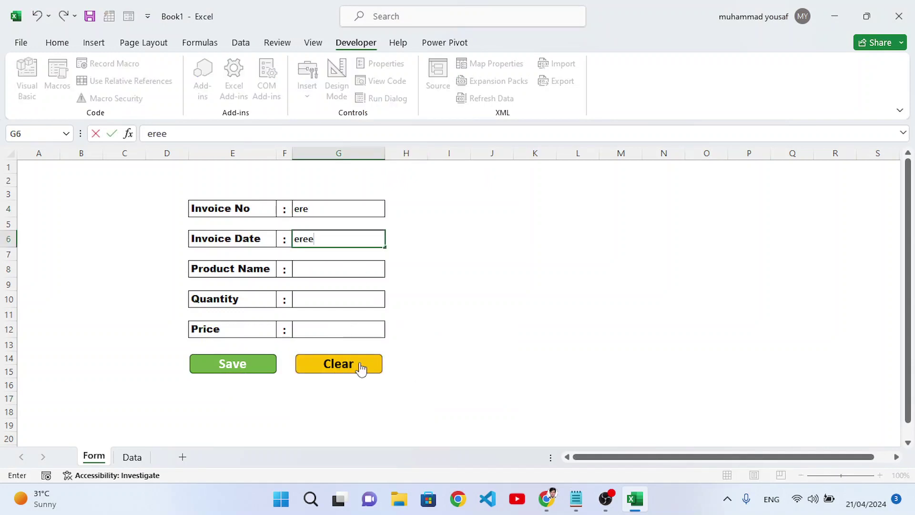
click(348, 368)
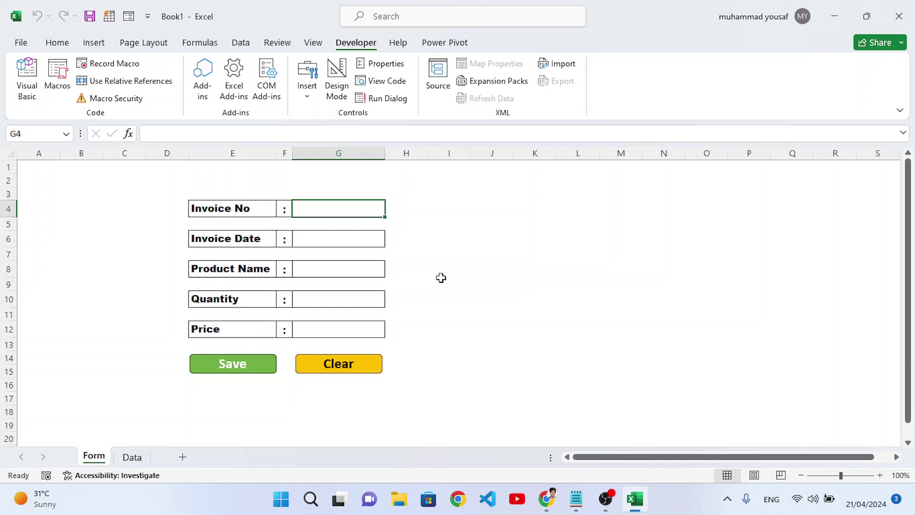
- Fill the form with B22, 20-Apr-2024, Monitor, quantity 3 and price 120
text(B22)
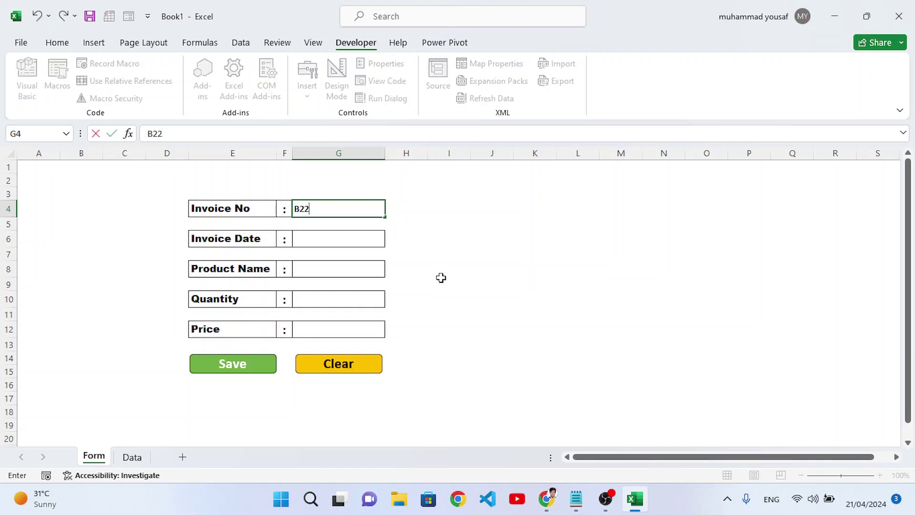
key(Return)
key(Return)
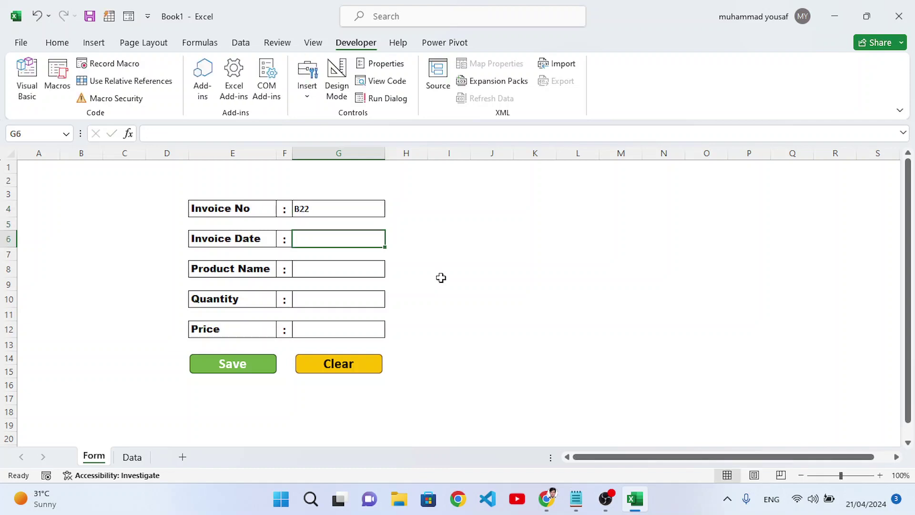
text(20-)
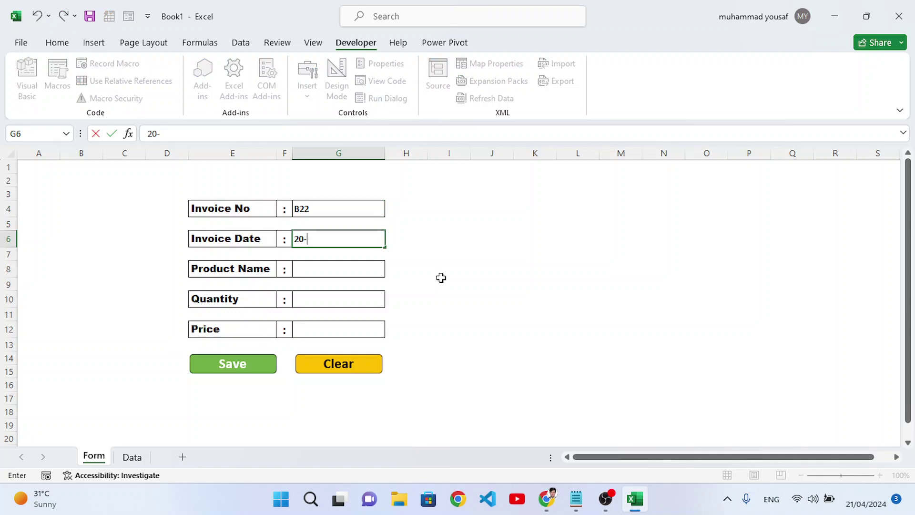
text(Apr-2024)
key(Return)
key(Return)
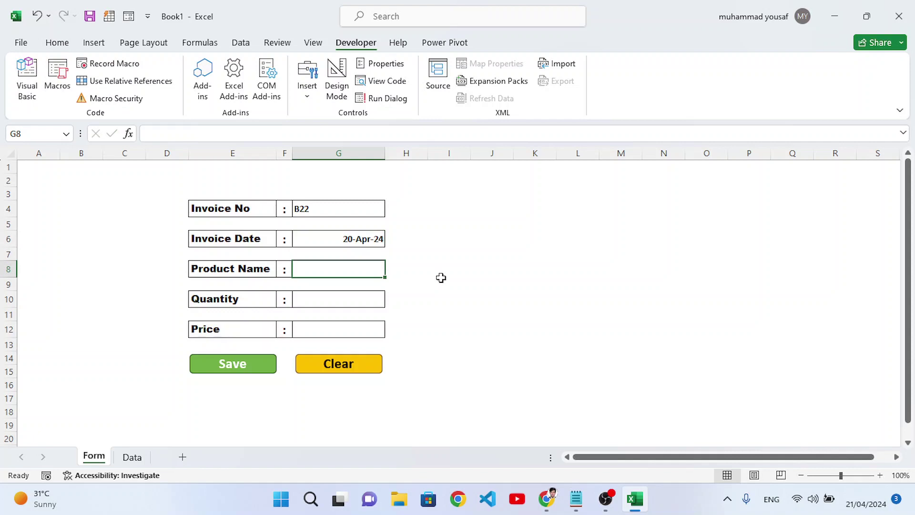
text(MOn)
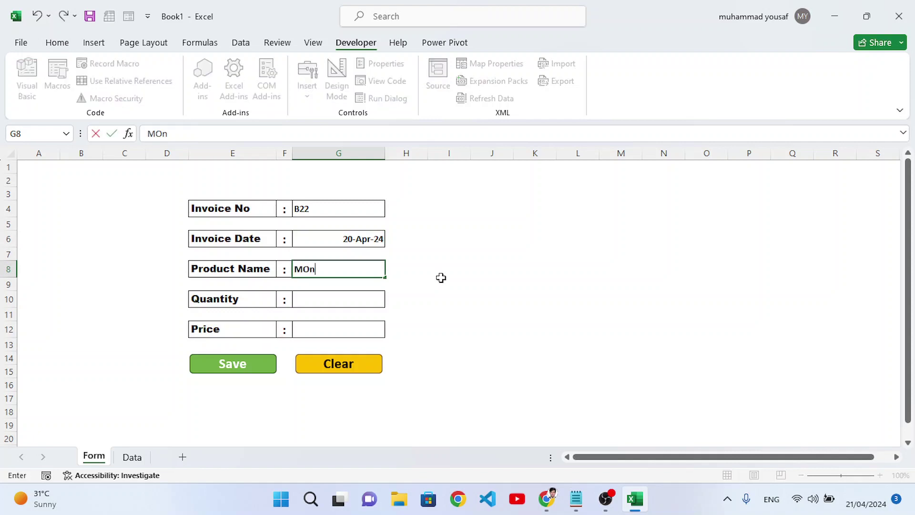
key(BackSpace)
text(onitor)
key(Return)
key(Return)
text(3)
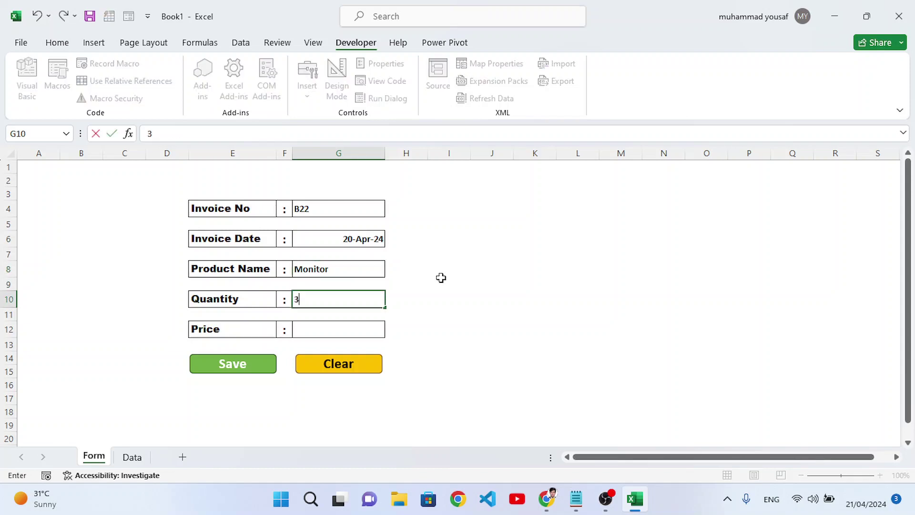
key(Return)
key(Return)
text(120)
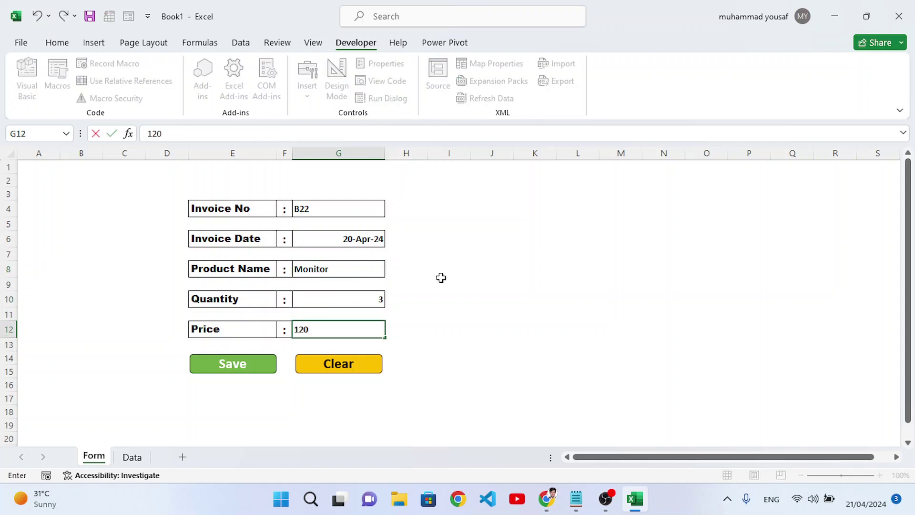
- Save the entry with the Save button, check the B22 row on the Data sheet, and return to Form
click(260, 375)
click(132, 457)
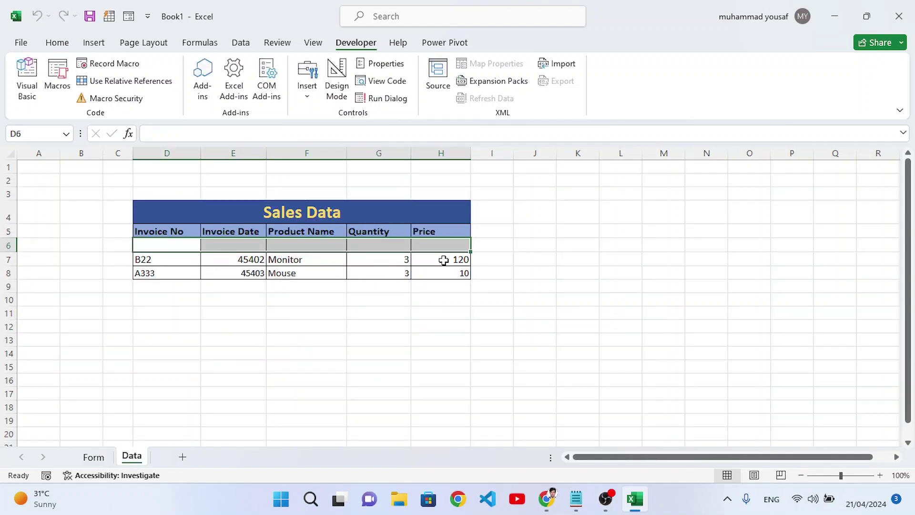
click(94, 457)
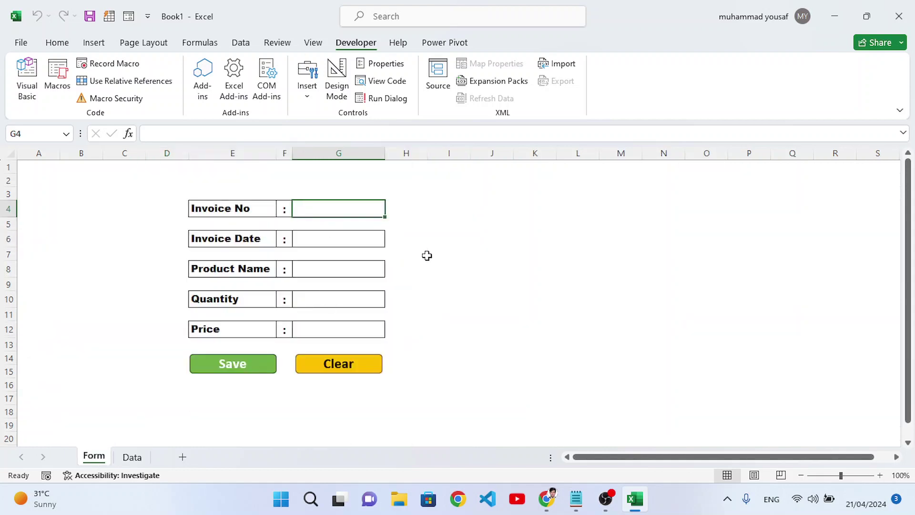
- Enter F34, 18-Apr-2024, Keyboard, 2 and 35 in the form, save it, and view the Data sheet
text(F34)
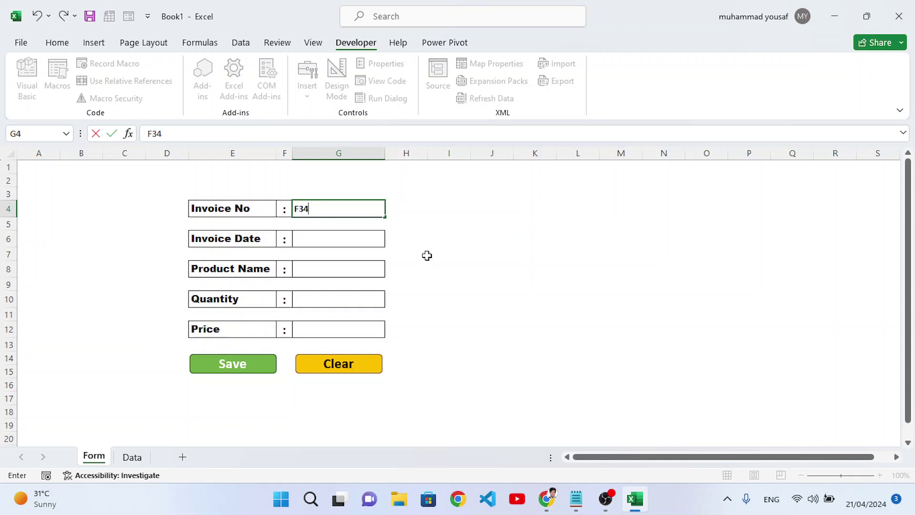
key(Return)
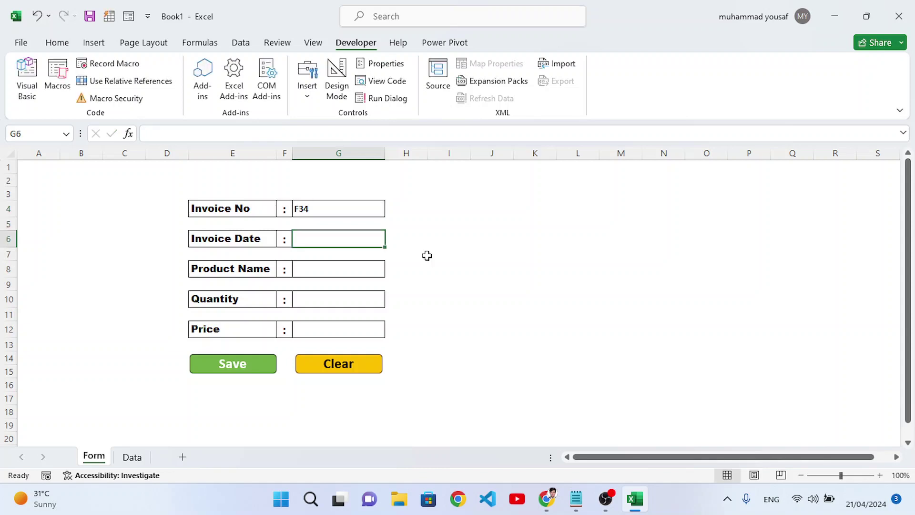
text(18-)
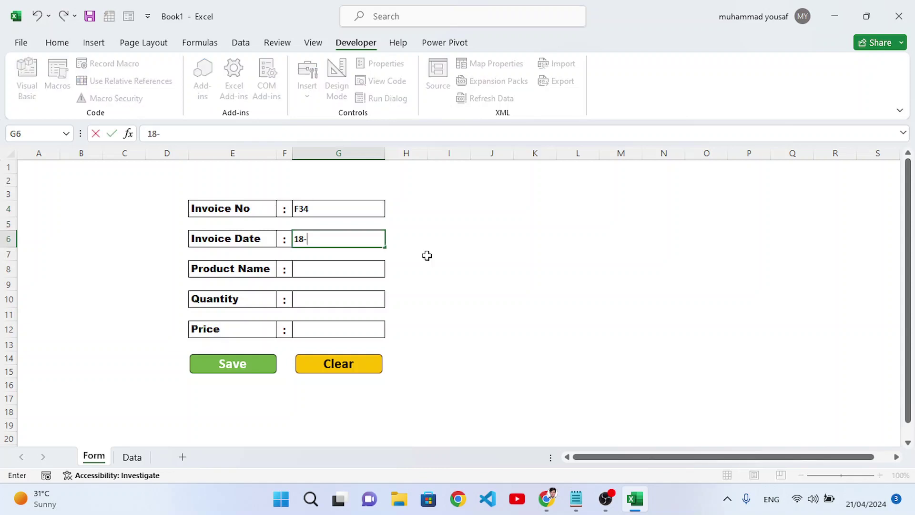
text(Apr-2024)
key(Return)
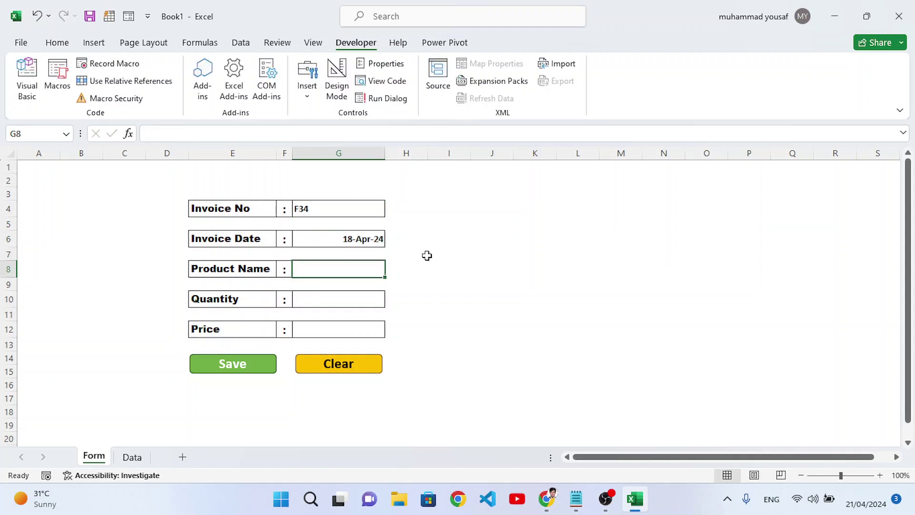
text(Keyboard)
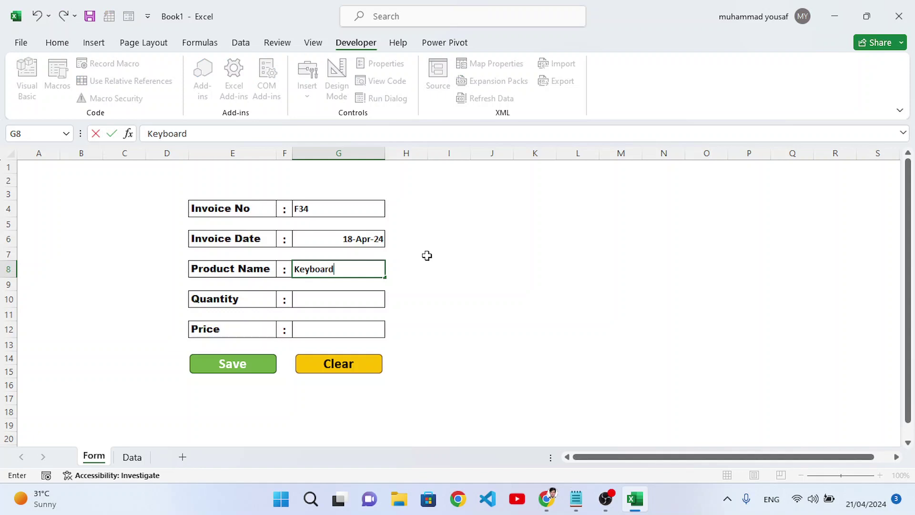
key(Return)
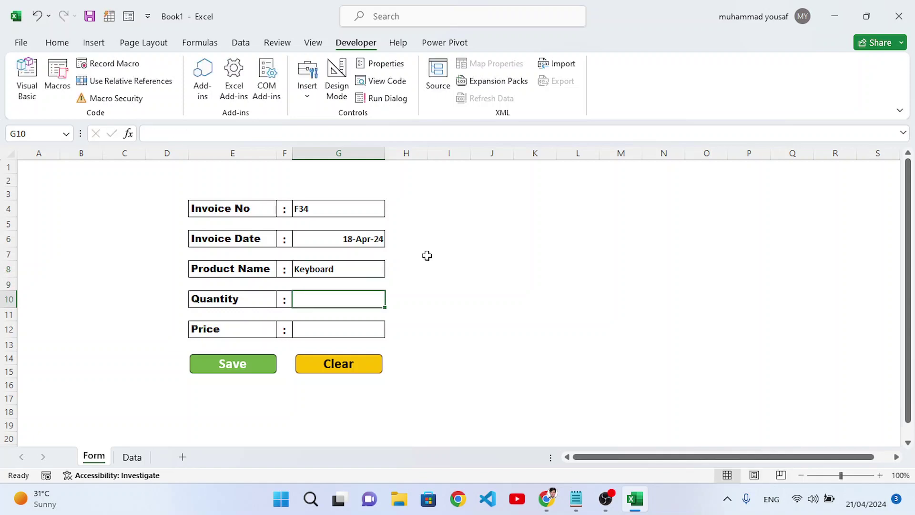
text(2)
key(Return)
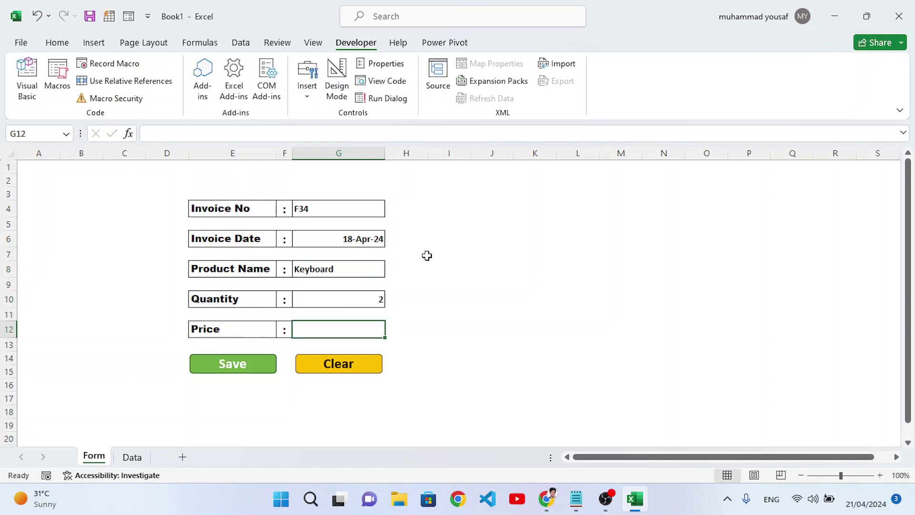
text(35)
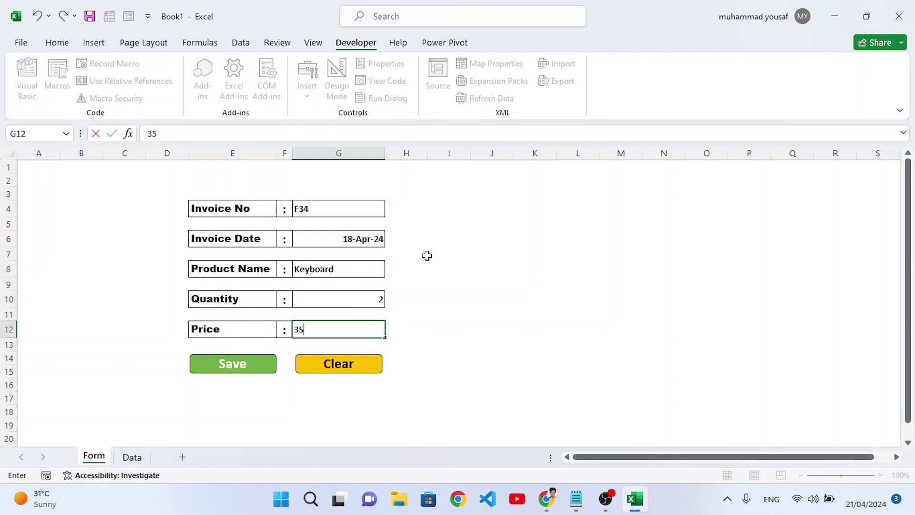
click(219, 372)
click(132, 457)
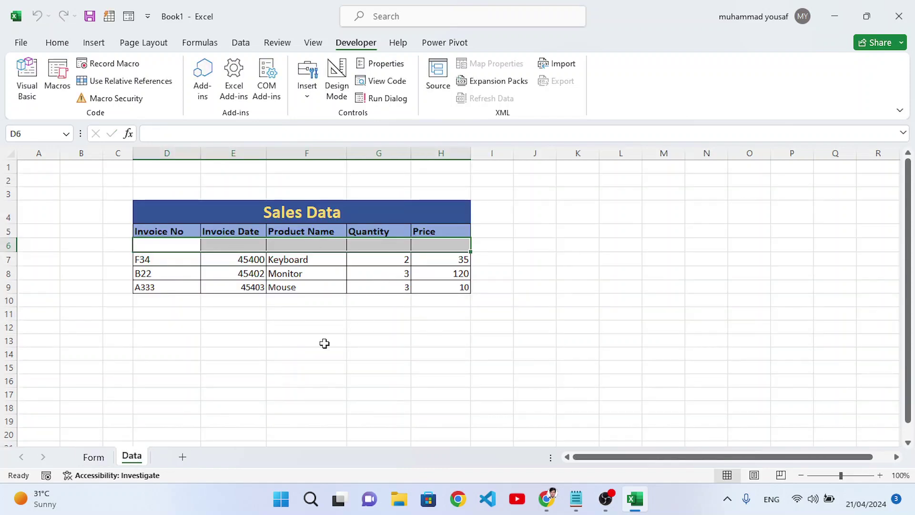
click(93, 457)
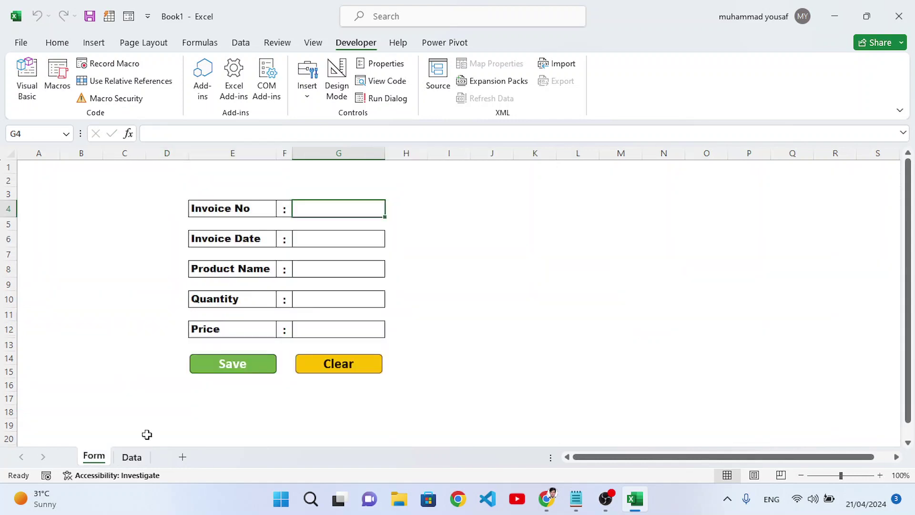
click(305, 242)
text(we)
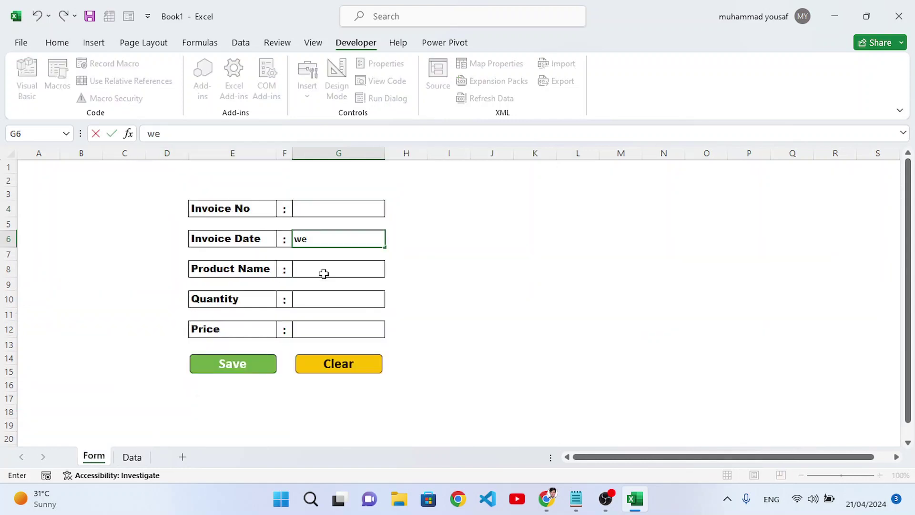
click(321, 273)
text(we)
click(348, 366)
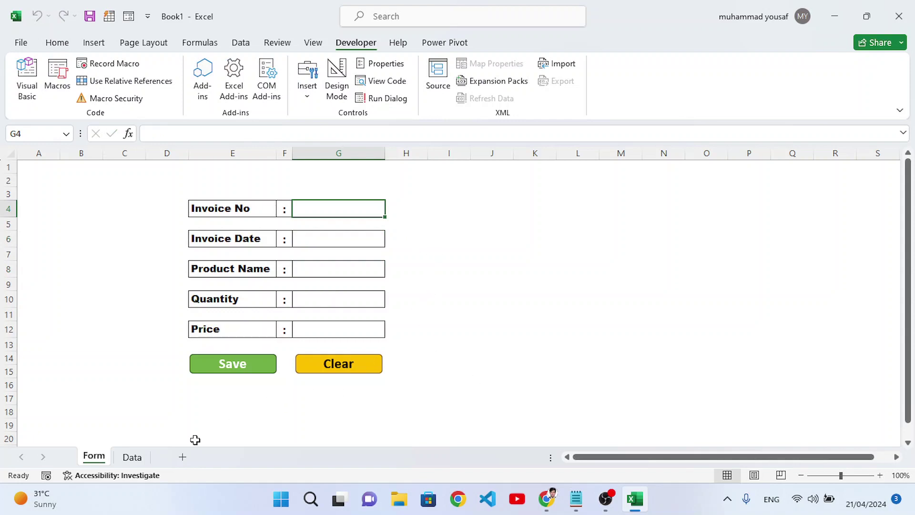
click(133, 458)
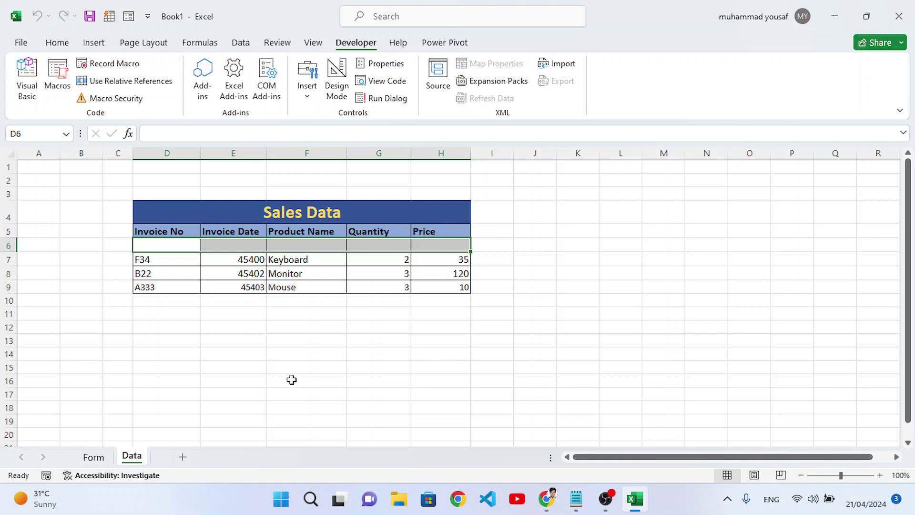
click(95, 456)
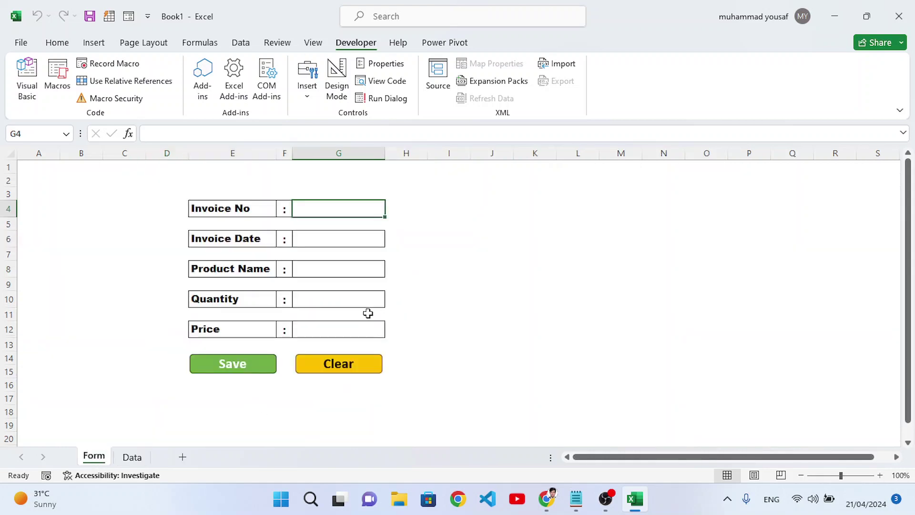
click(133, 458)
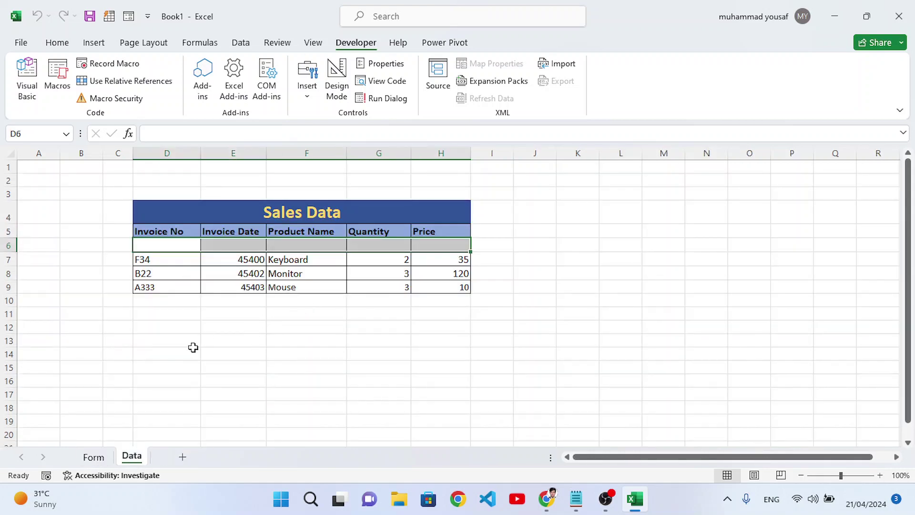
click(94, 457)
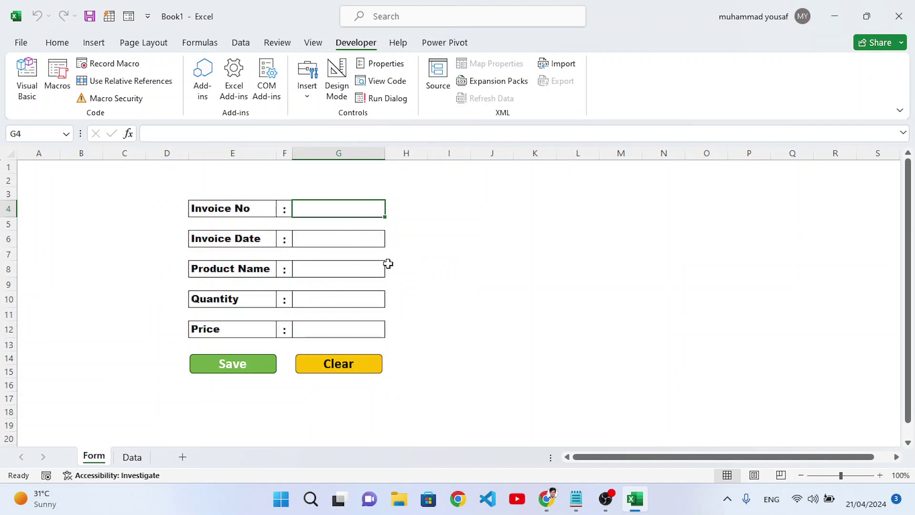
click(683, 503)
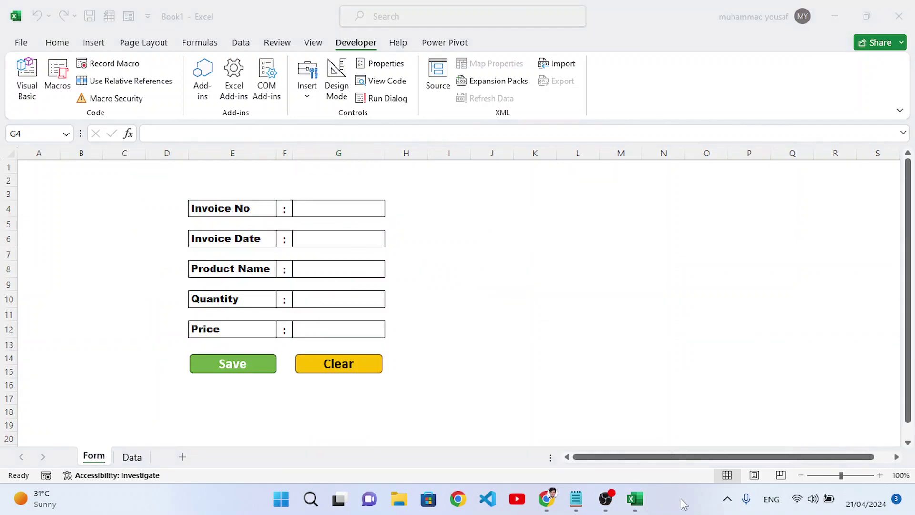